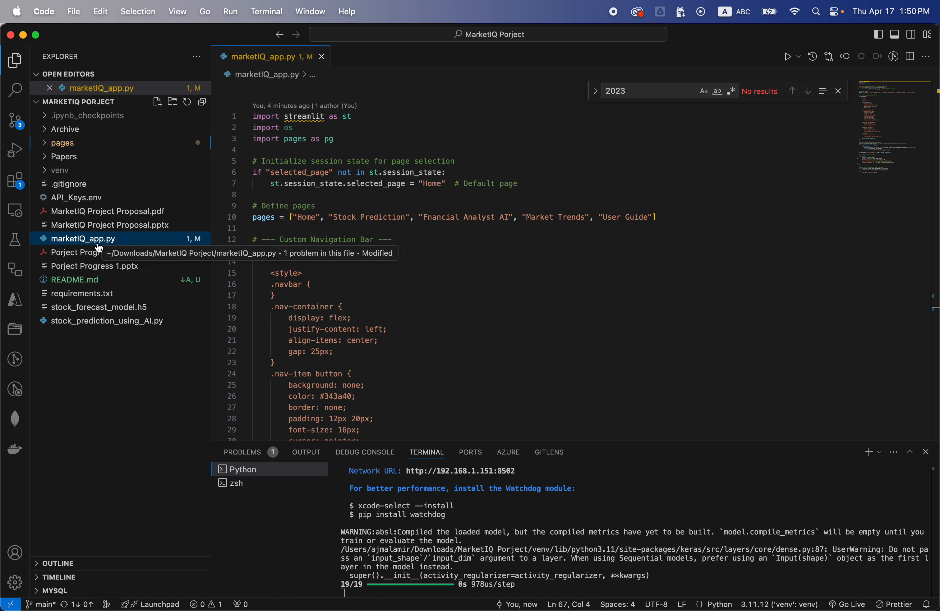
- Review the navigation bar and page-handling code in marketIQ_app.py, and expand the pages folder to show the page scripts
scroll(434, 293, down, 9)
scroll(433, 294, down, 15)
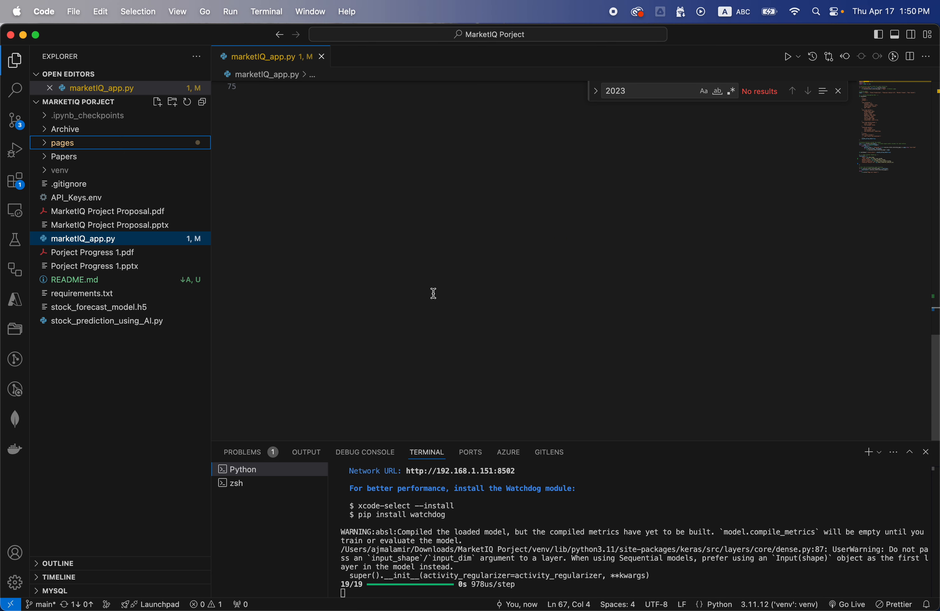
scroll(433, 294, up, 12)
scroll(432, 292, down, 7)
scroll(433, 291, up, 20)
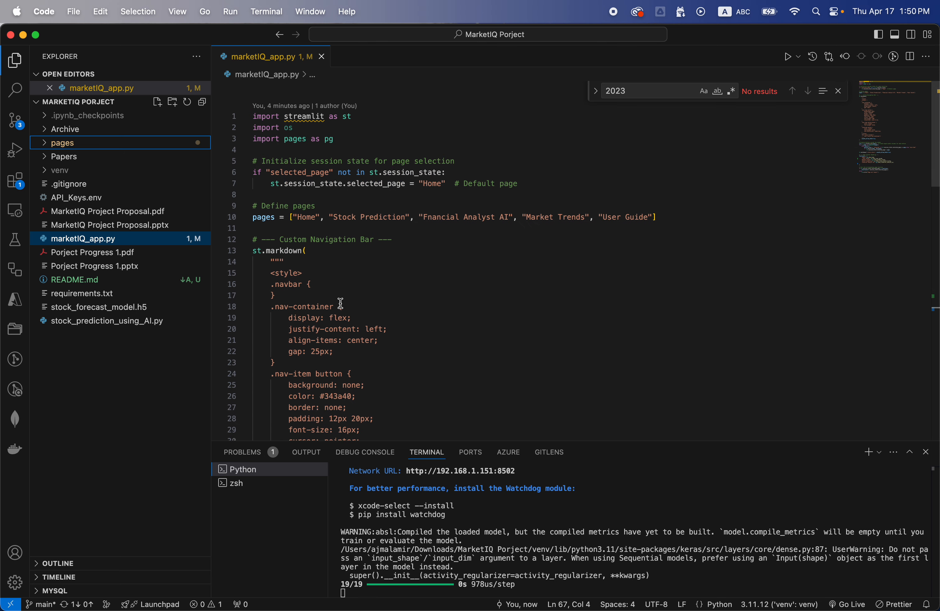
scroll(365, 303, down, 16)
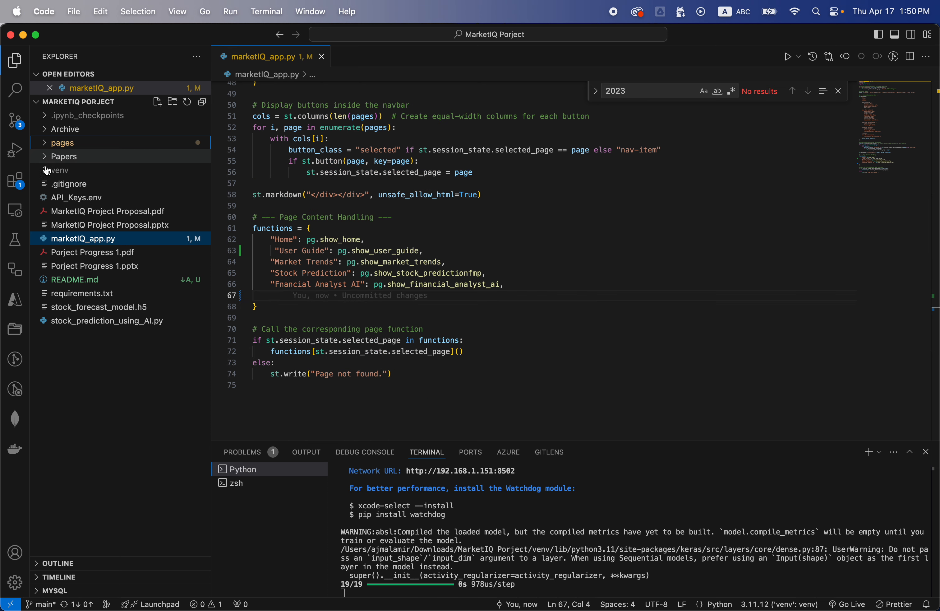
click(48, 144)
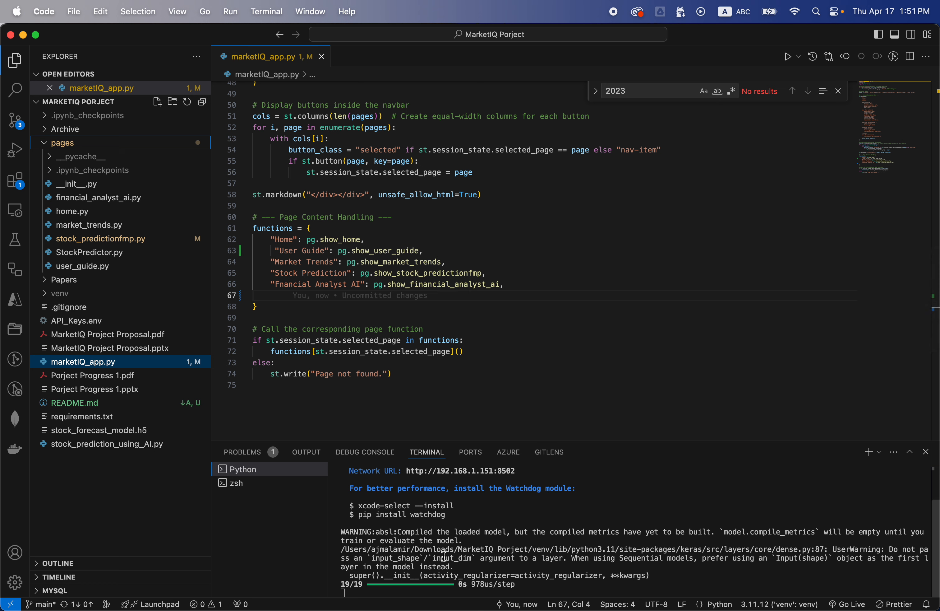
click(391, 594)
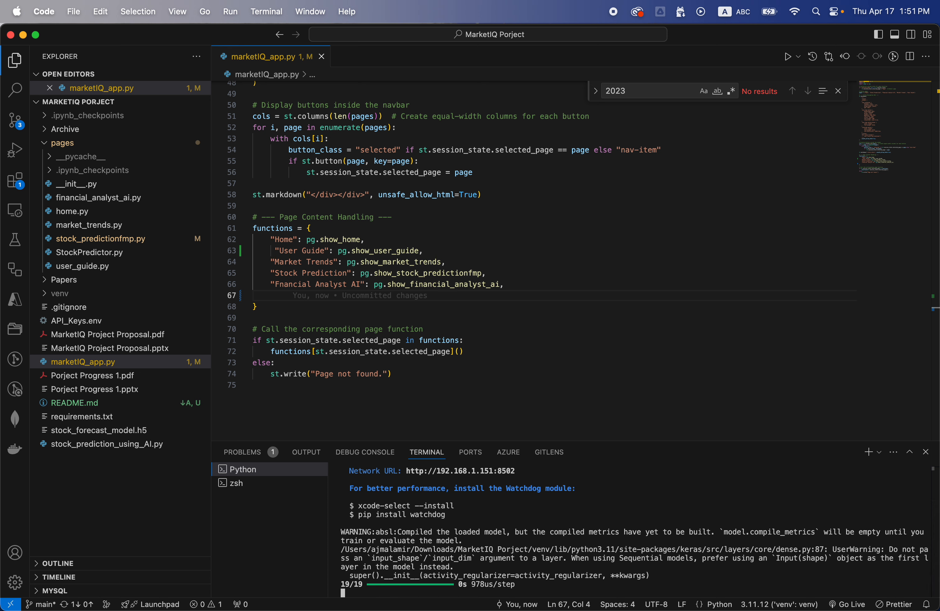
- Switch to the marketIQ app in Chrome and read the disclaimer on its home page
key(super+Tab)
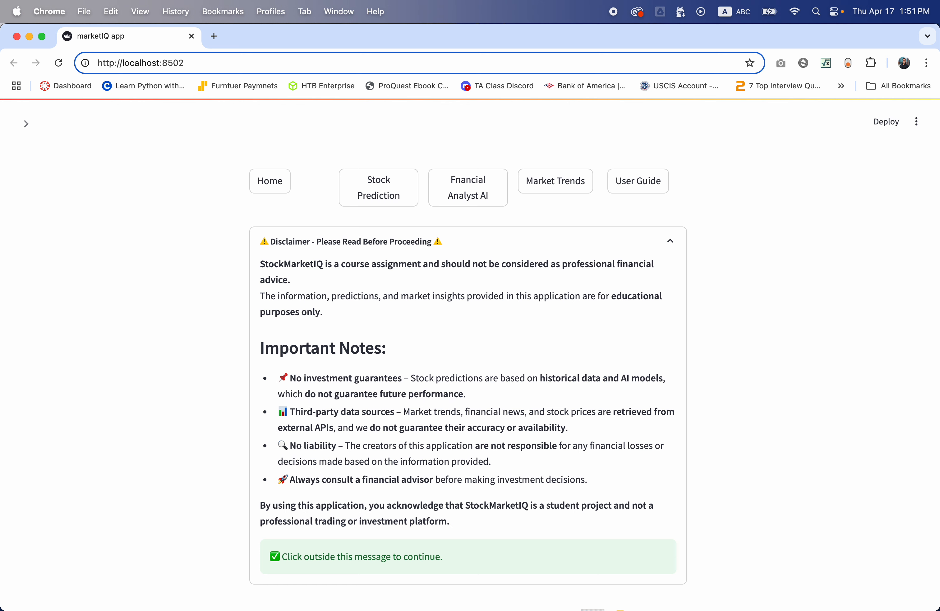
scroll(410, 294, down, 3)
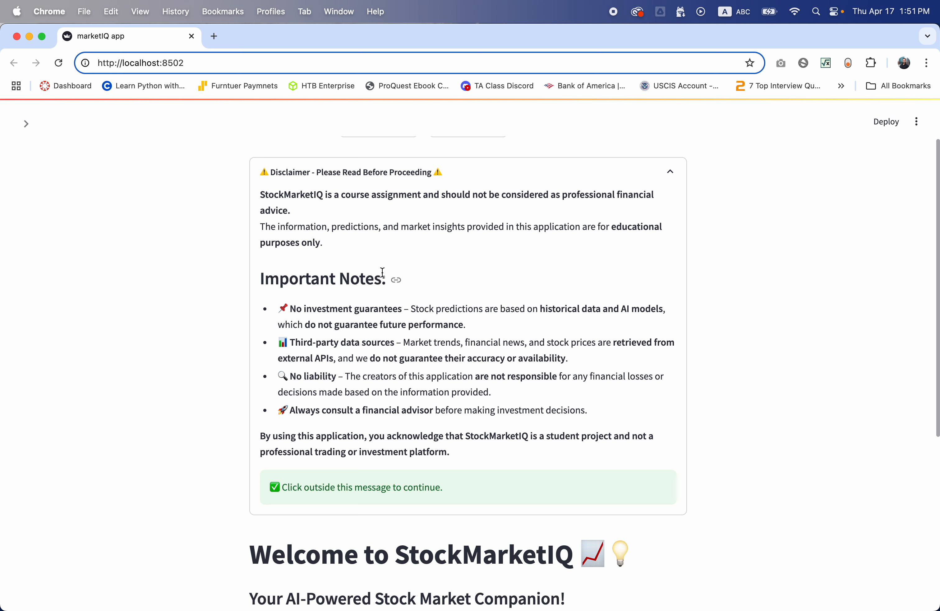
scroll(382, 272, up, 1)
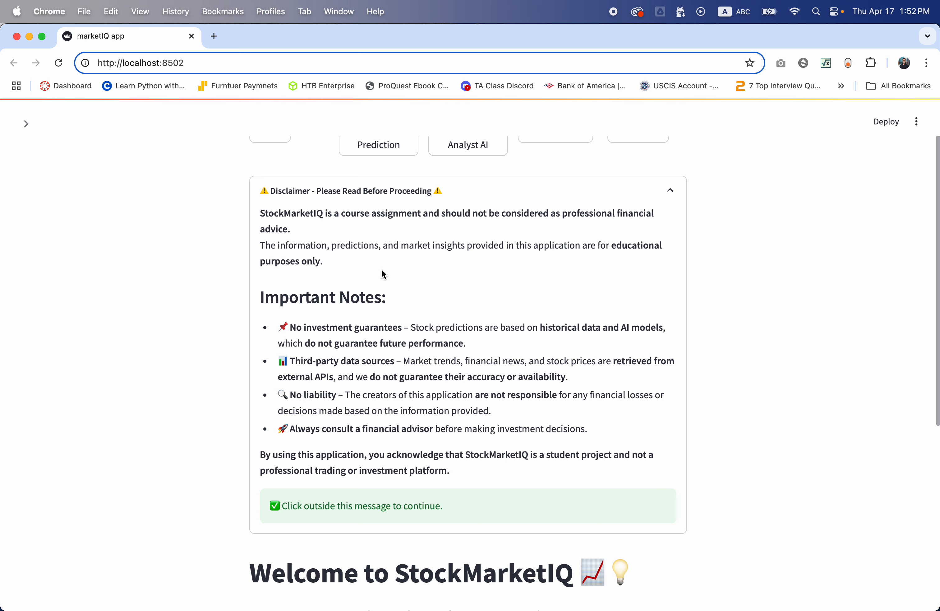
scroll(381, 272, down, 1)
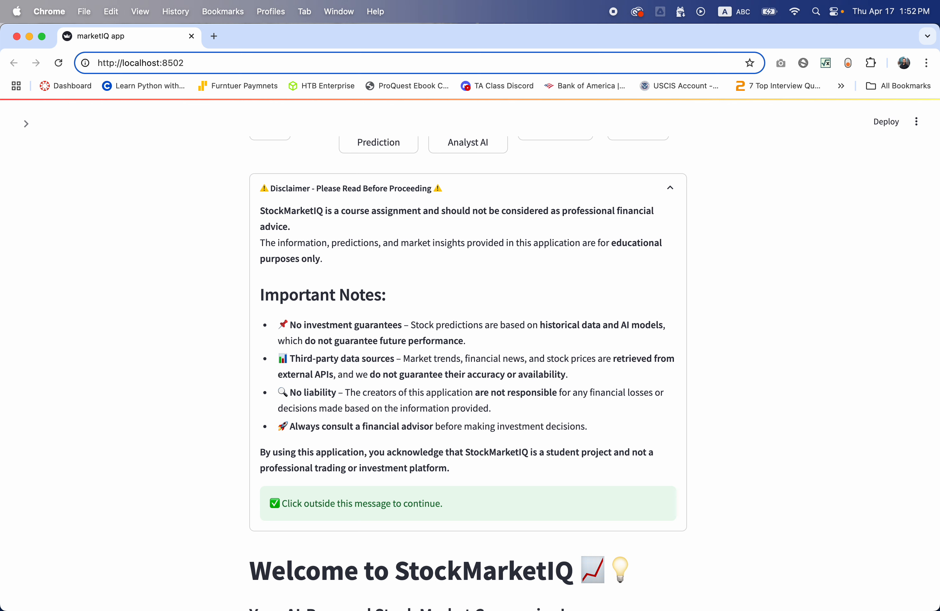
- Glance back at the marketIQ_app.py code in VS Code, and return to Chrome to view the home page's welcome section
key(super+Tab)
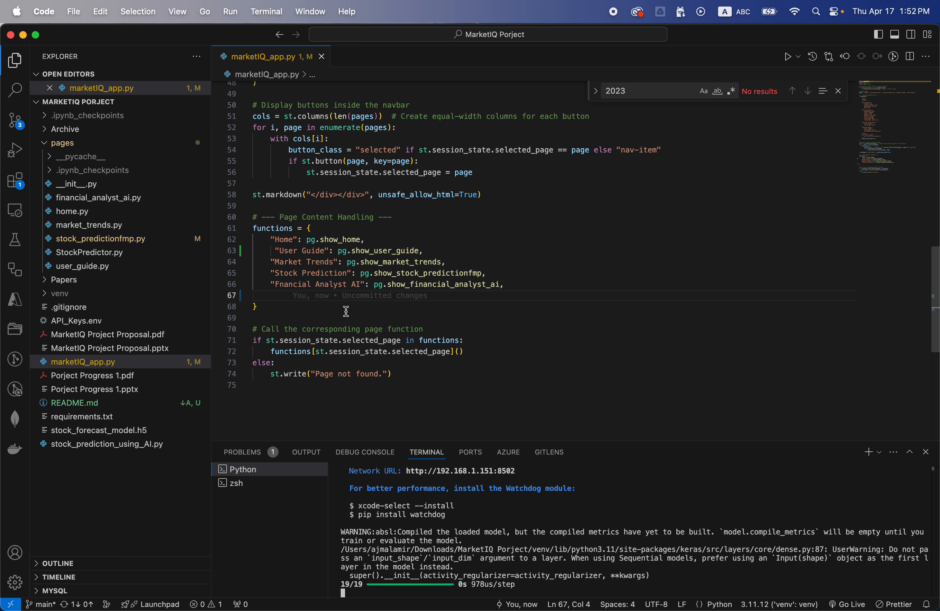
scroll(347, 311, up, 5)
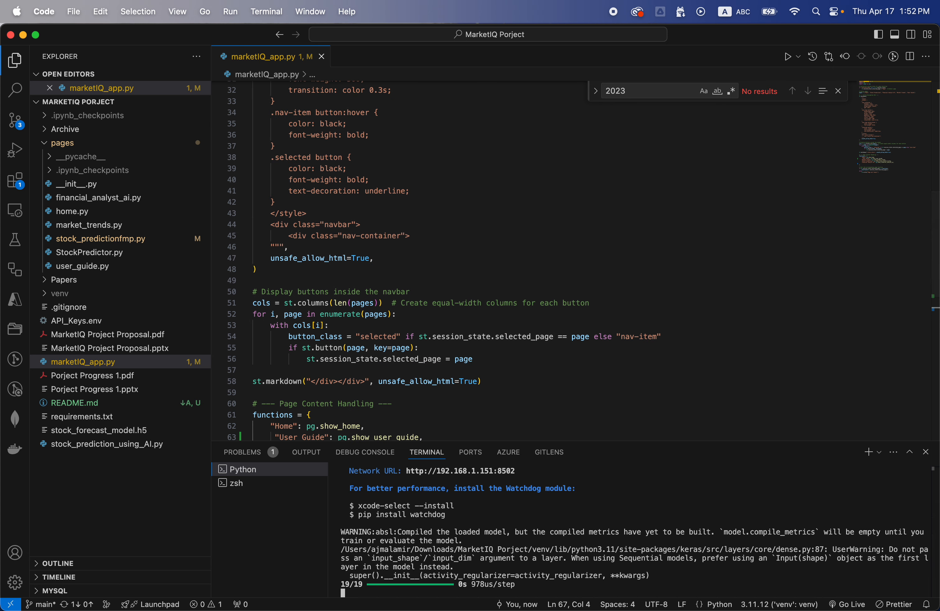
key(super+Tab)
scroll(458, 422, down, 8)
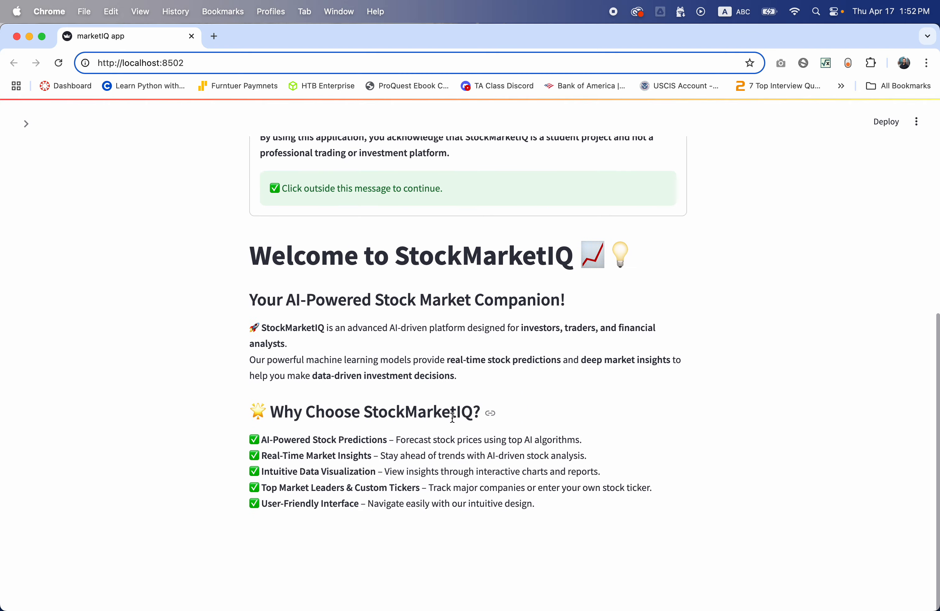
scroll(444, 373, up, 9)
- Open the Stock Prediction page and look through its historical data and model prediction charts
click(364, 203)
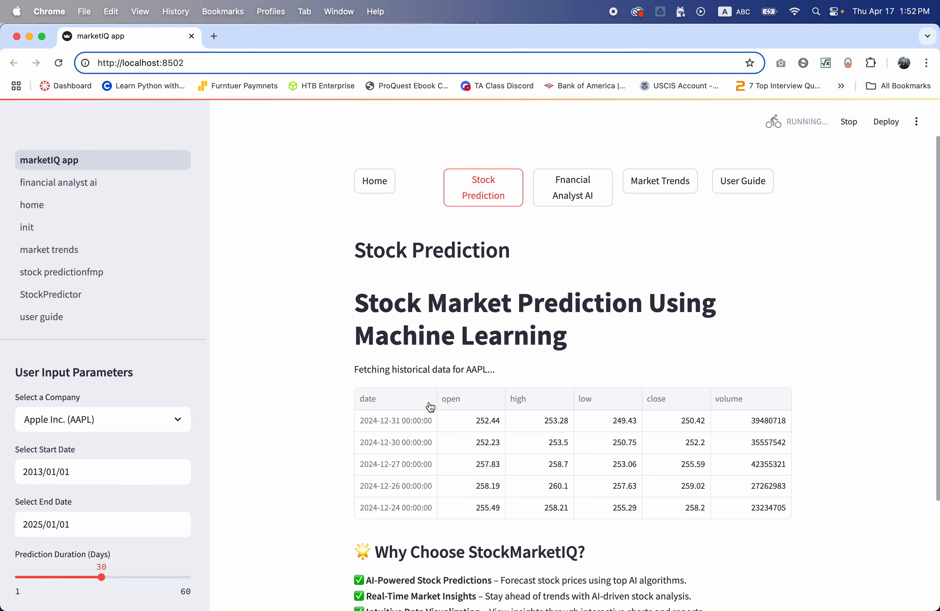
scroll(465, 441, down, 20)
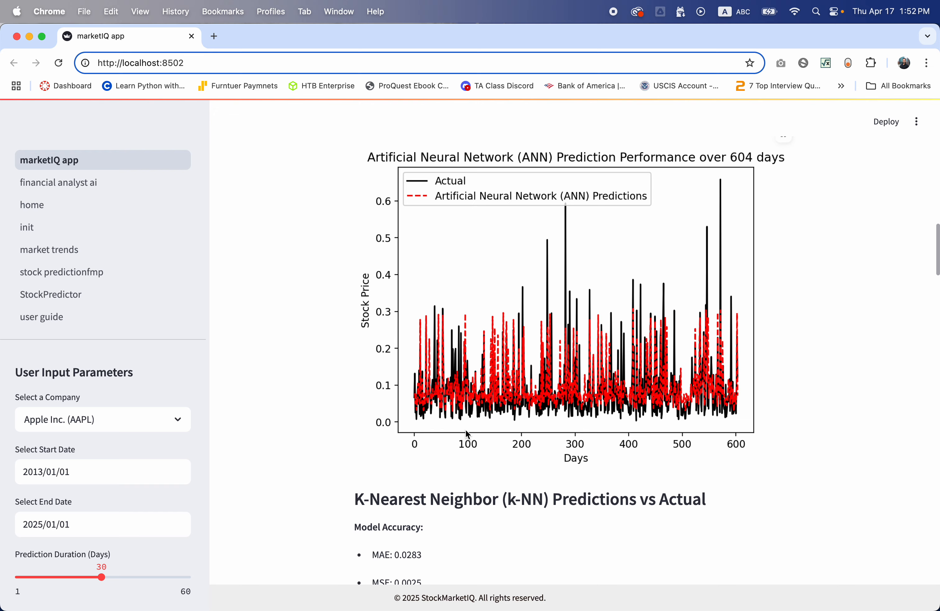
scroll(466, 429, up, 20)
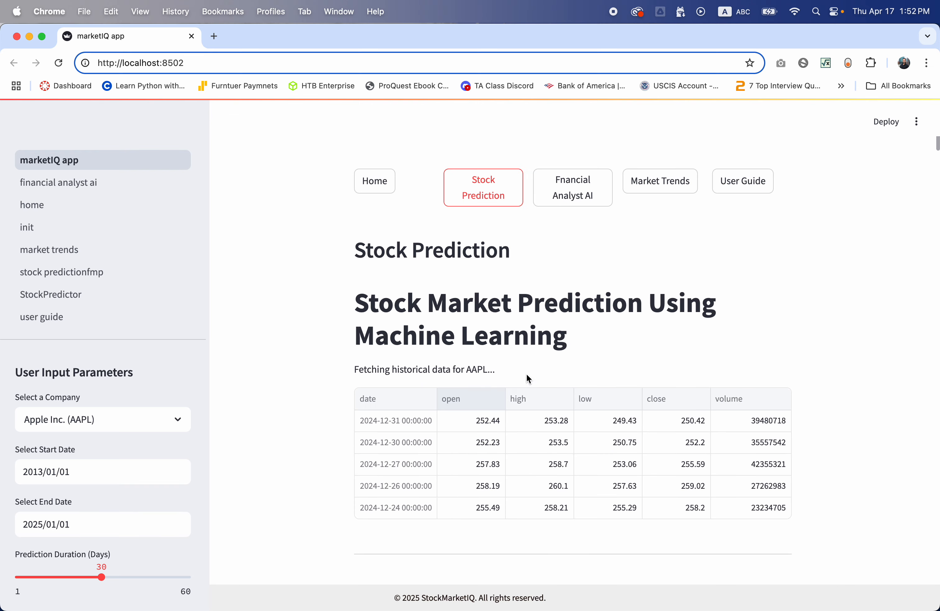
- Open the Market Trends page and look over its stock table, live price chart and portfolio fields
click(661, 193)
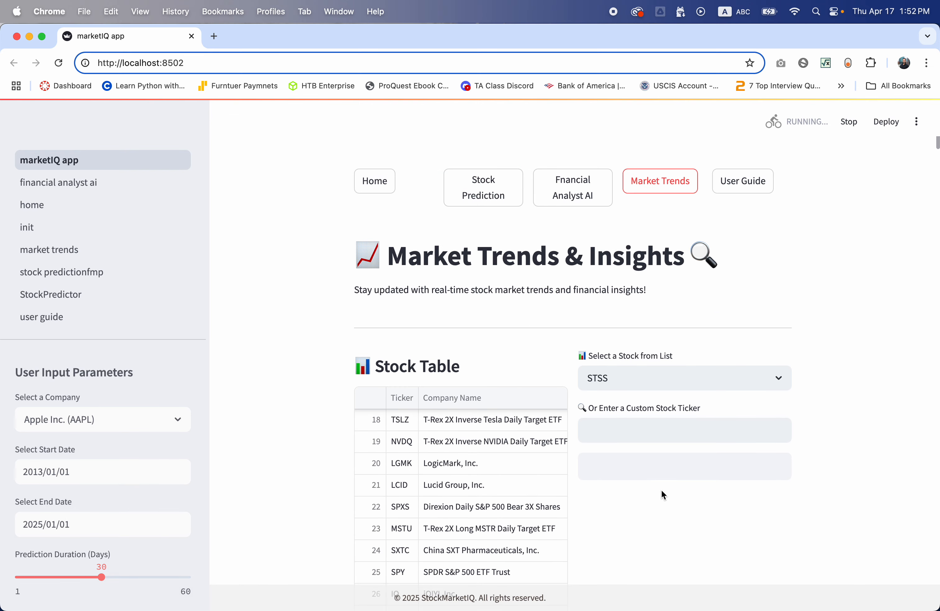
scroll(668, 506, down, 10)
scroll(481, 471, down, 1)
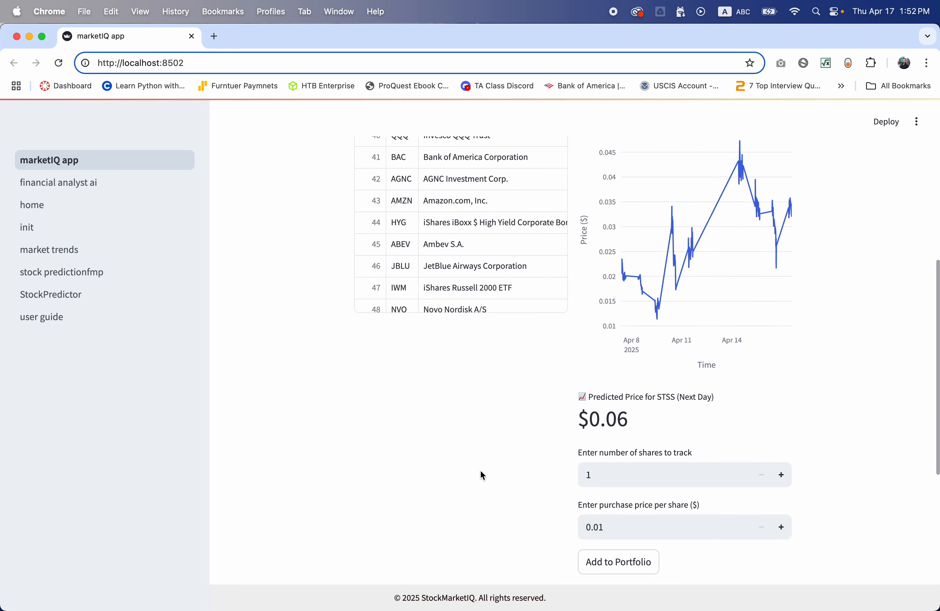
scroll(481, 471, up, 5)
scroll(482, 475, up, 6)
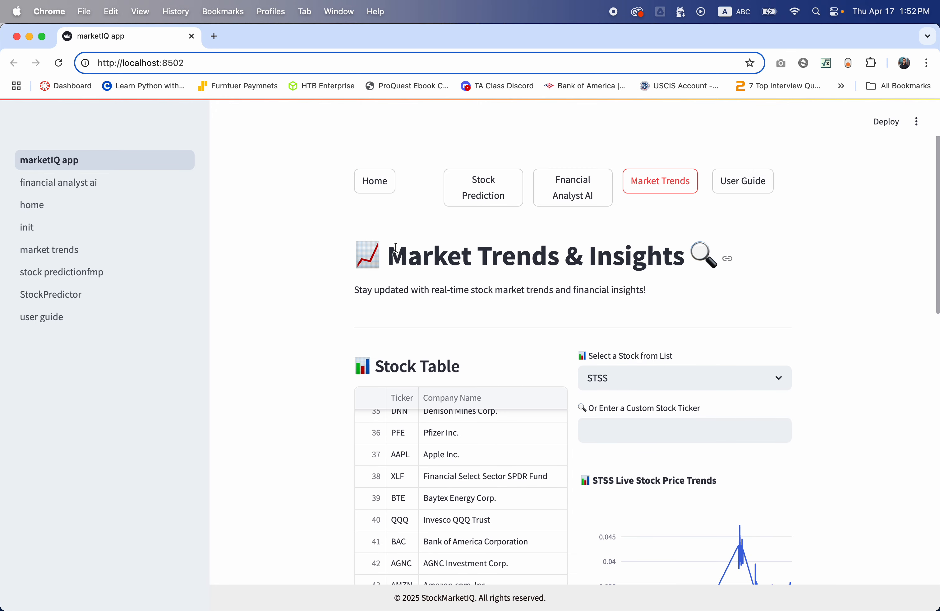
- Return to the Home page, hide the sidebar and look over the page content
click(374, 181)
click(183, 126)
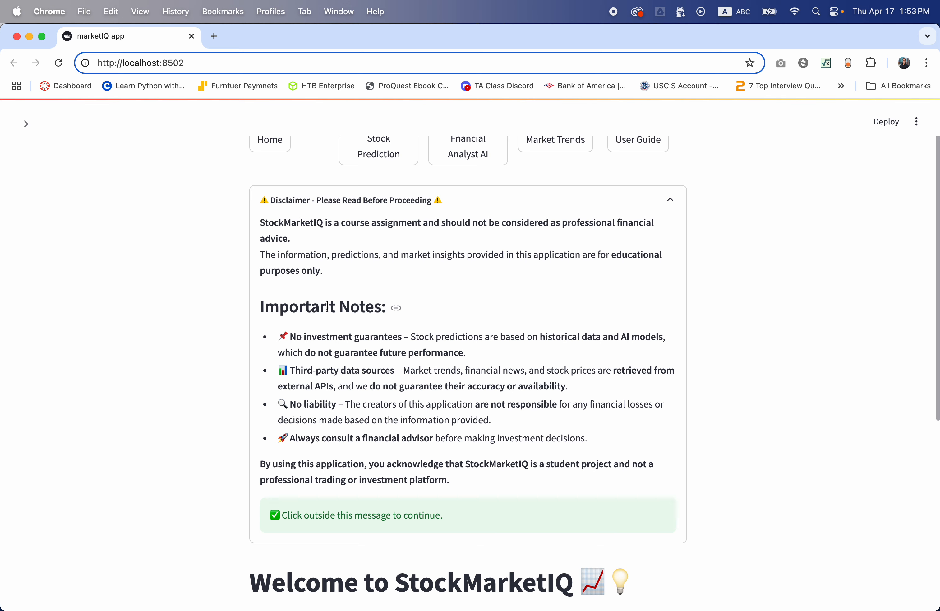
scroll(327, 305, down, 5)
scroll(328, 305, up, 6)
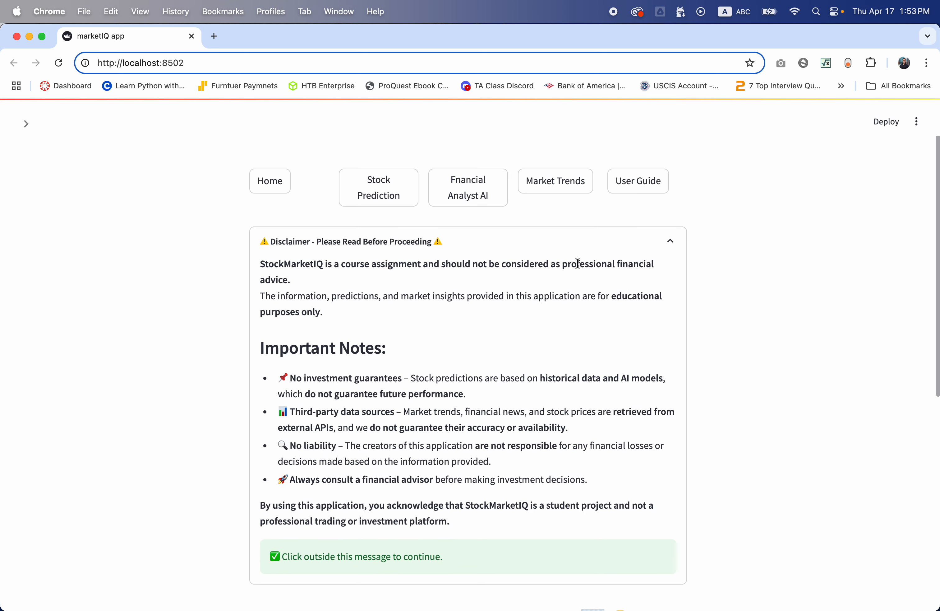
- Collapse the disclaimer on the home page and view the welcome text and feature list
click(675, 248)
scroll(538, 342, down, 2)
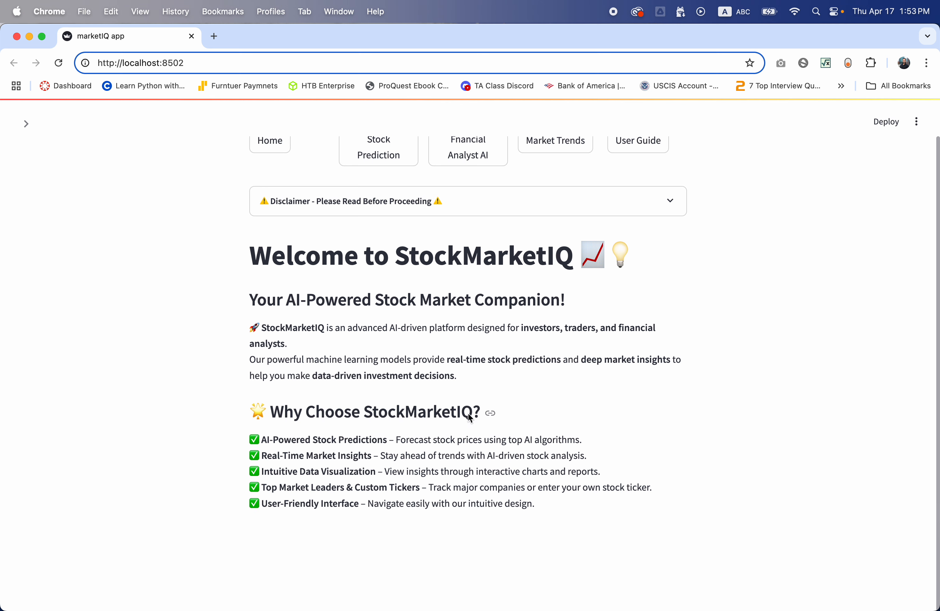
scroll(372, 222, up, 2)
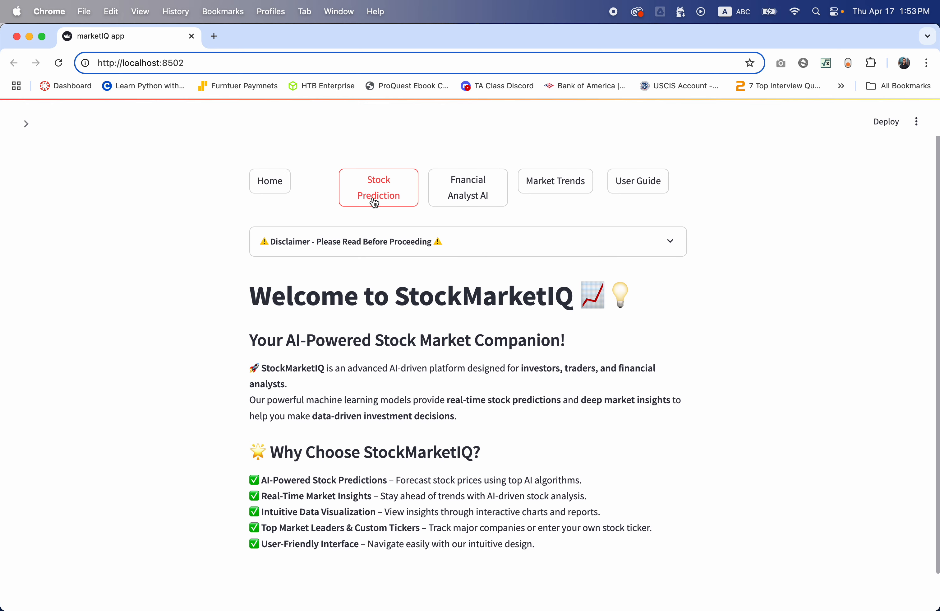
- Open the Stock Prediction page and bring the full set of user input parameters into view
click(373, 201)
scroll(474, 428, down, 5)
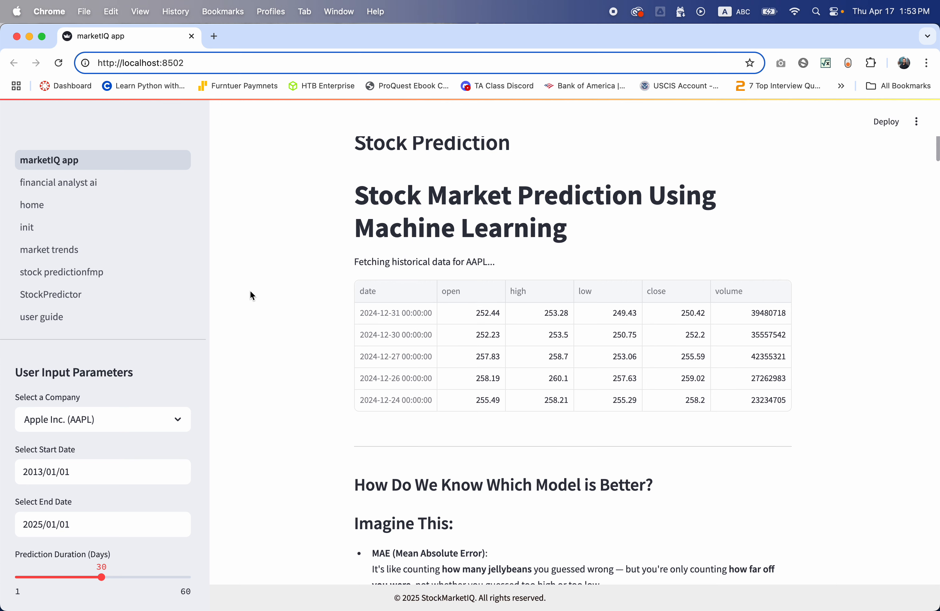
scroll(143, 343, down, 3)
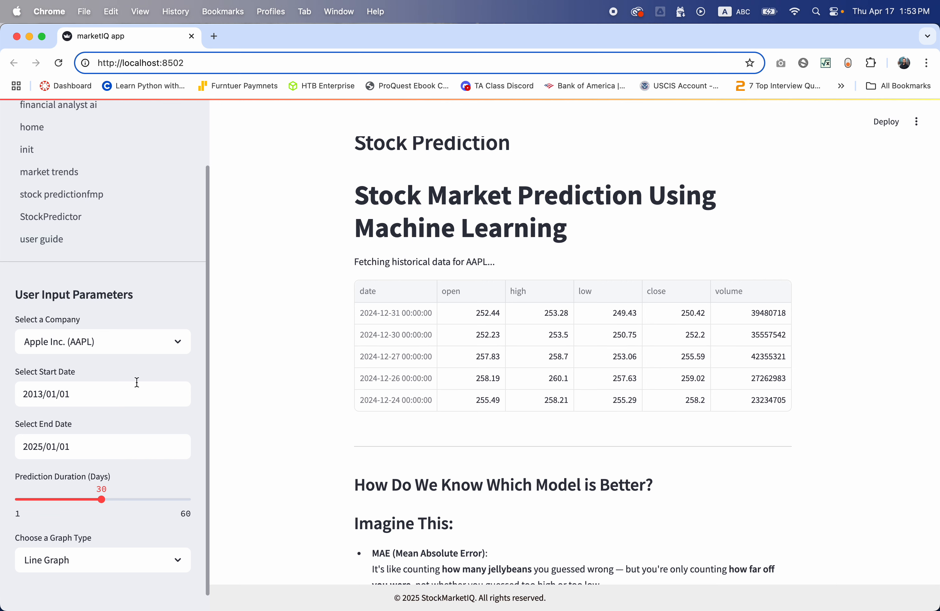
scroll(189, 347, down, 1)
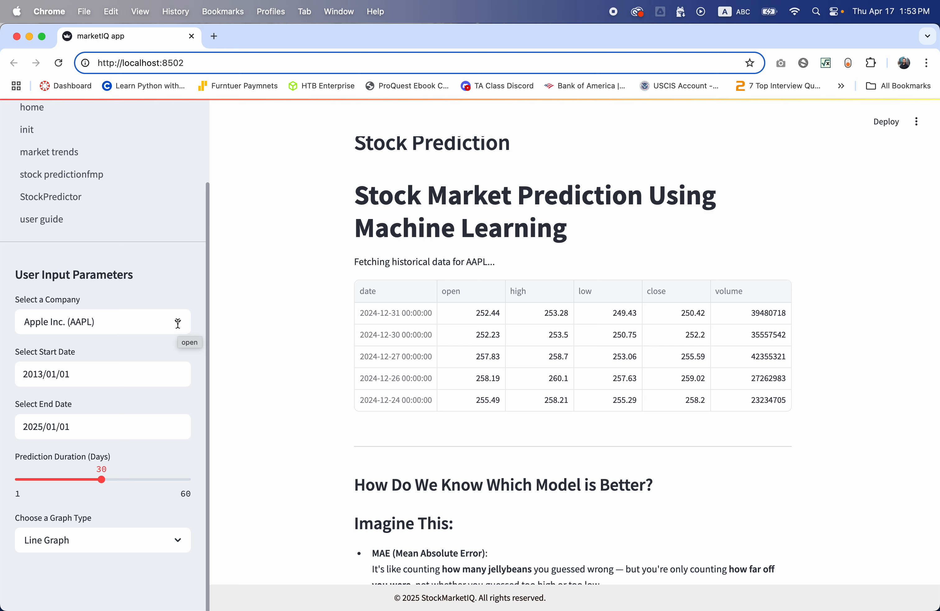
- Choose Custom Ticker as the company and run the prediction for the stock ticker GOOD
click(178, 323)
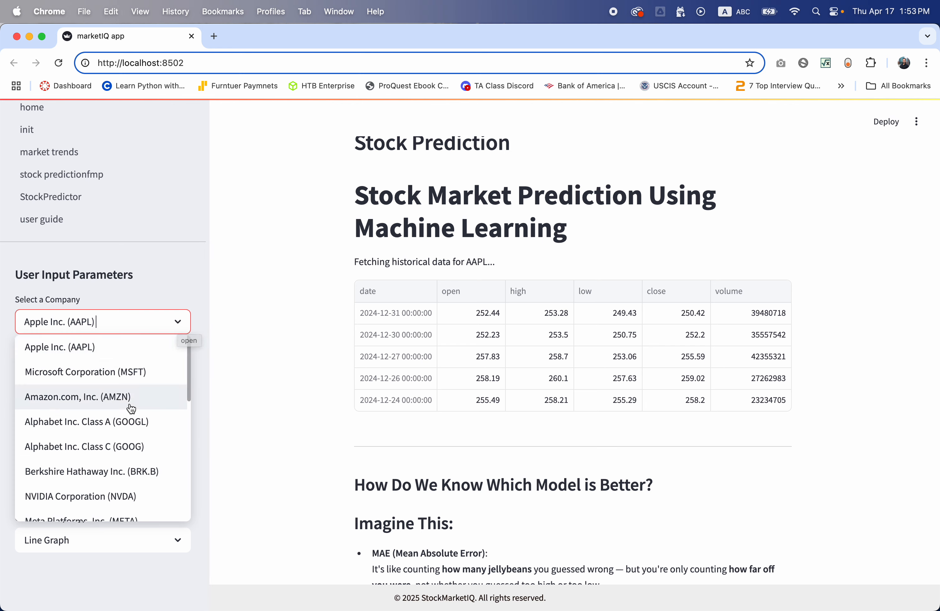
scroll(141, 415, down, 10)
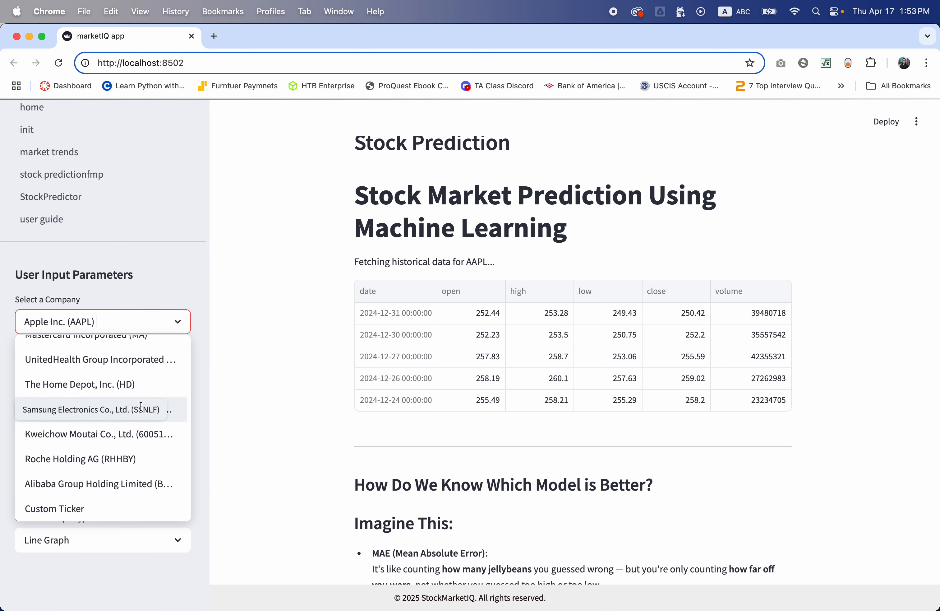
click(79, 512)
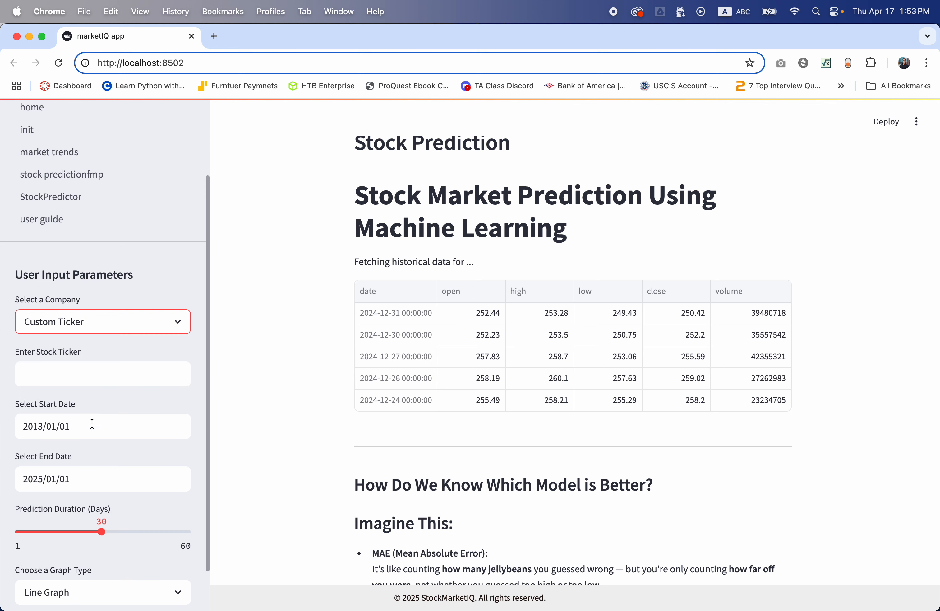
click(80, 372)
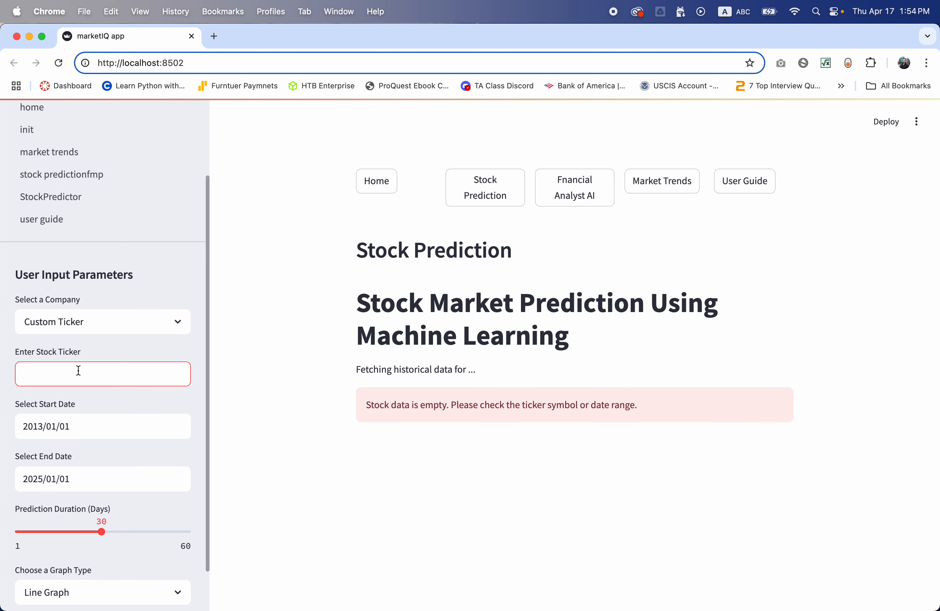
text(GOOD)
key(Return)
- Examine the historical data for GOOD, the MAE, MSE and R² explanations, and the remaining input parameters
scroll(515, 433, down, 15)
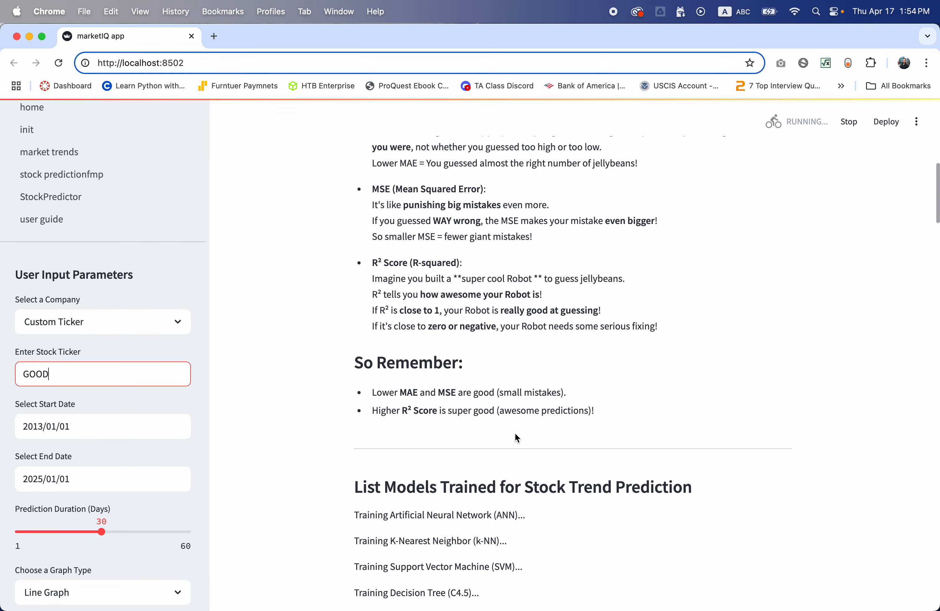
scroll(515, 432, down, 5)
scroll(514, 432, up, 20)
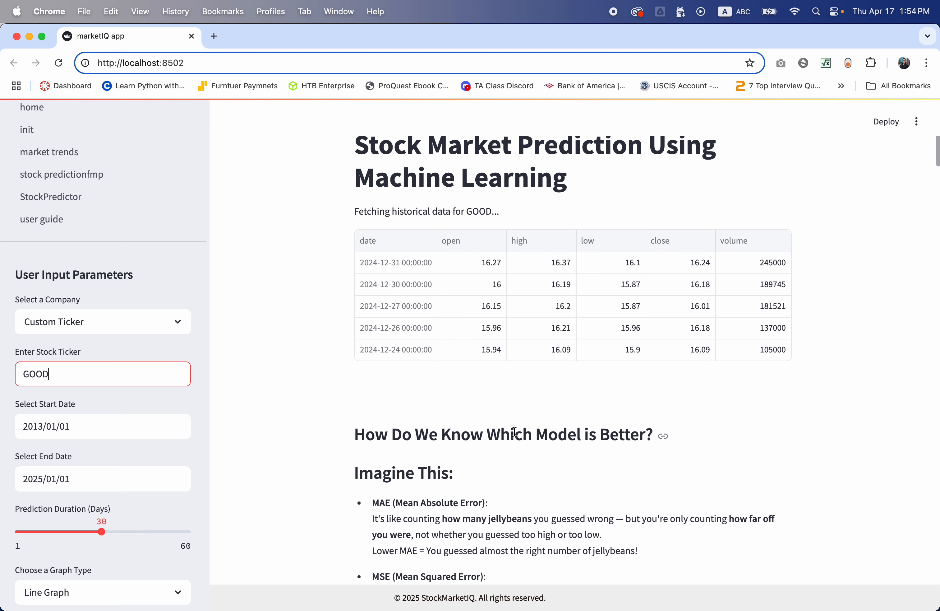
scroll(515, 432, up, 1)
scroll(508, 439, down, 3)
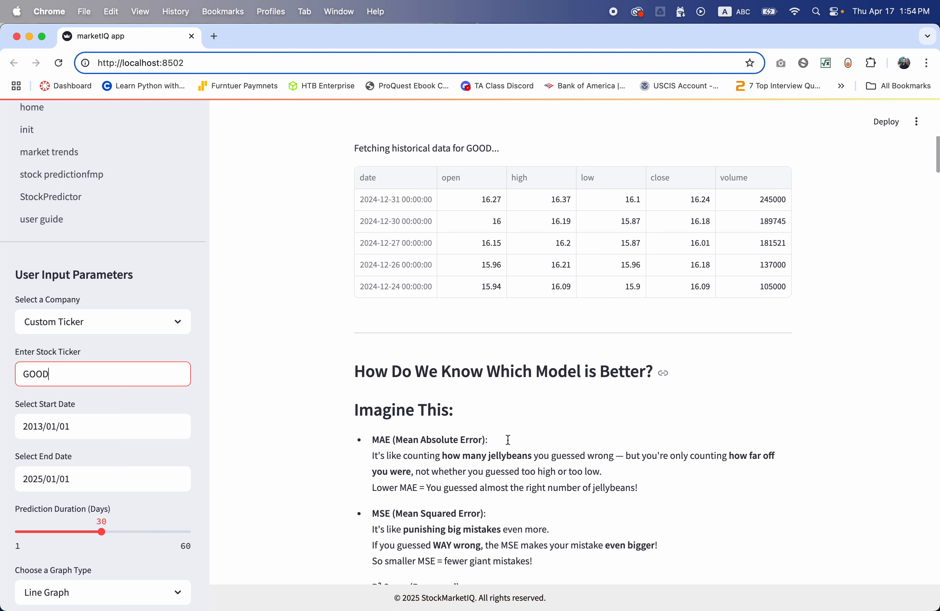
scroll(353, 471, down, 15)
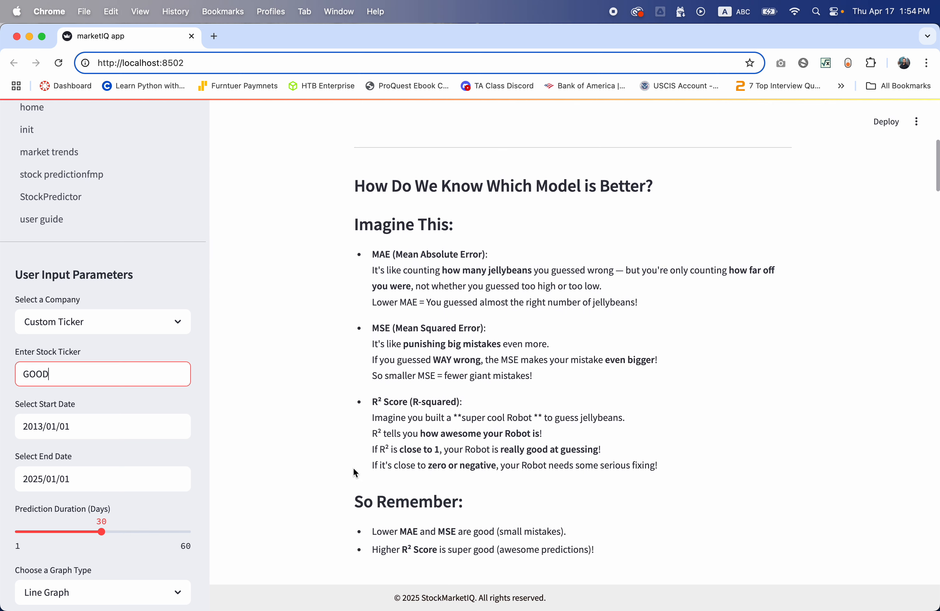
scroll(389, 358, up, 4)
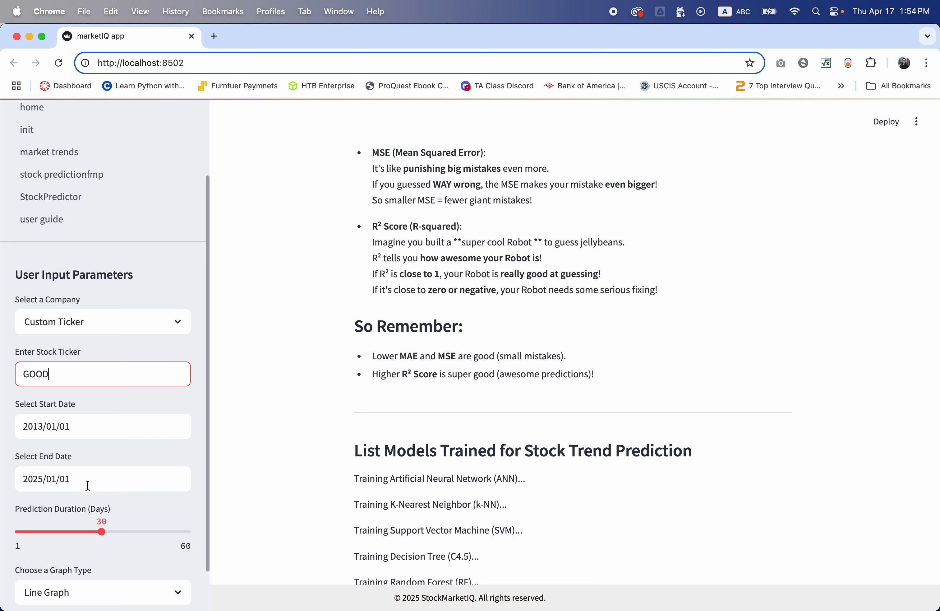
scroll(87, 485, down, 3)
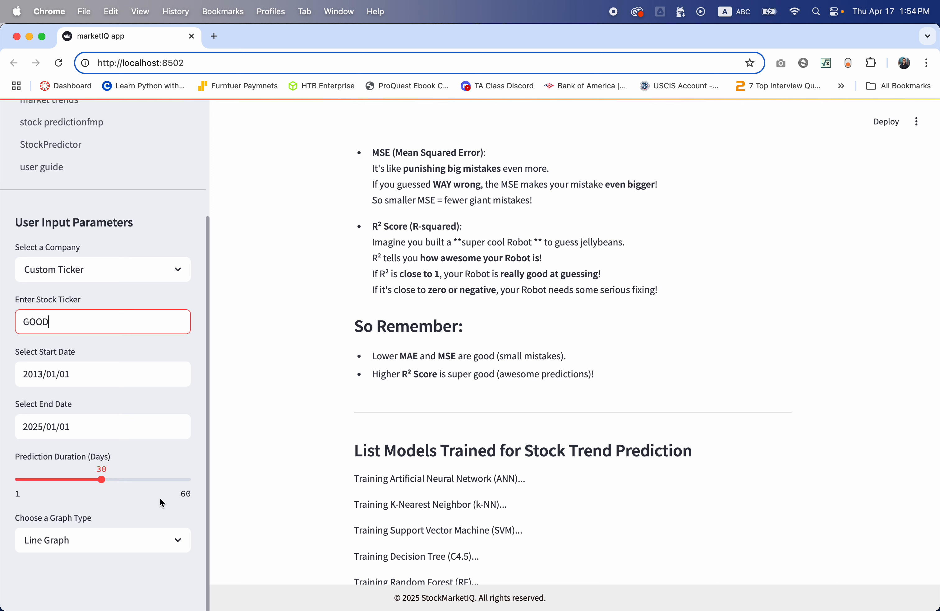
- Try a prediction duration of 5 days, view the ANN accuracy and chart, and return the duration to 30 days
click(28, 481)
scroll(303, 483, down, 5)
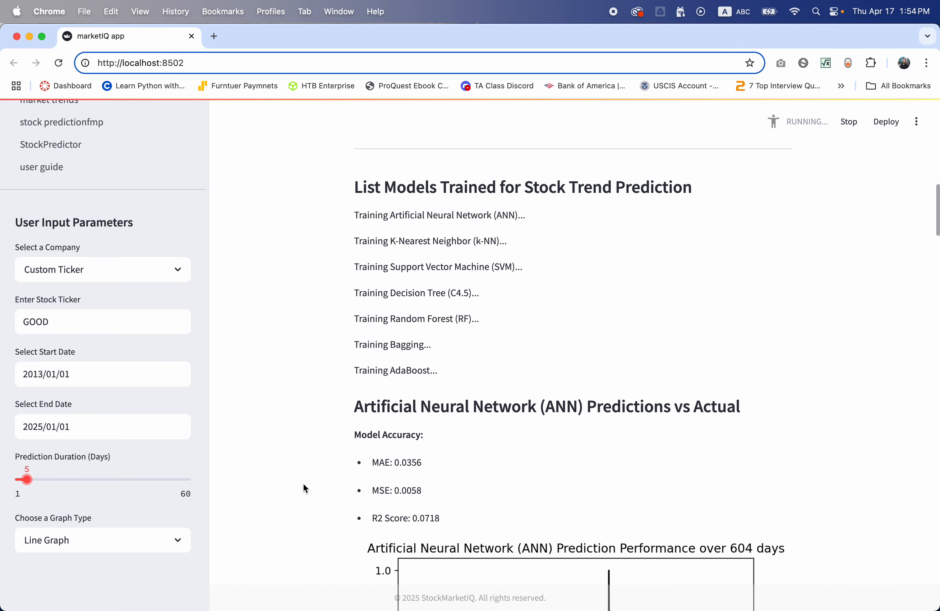
scroll(304, 483, down, 5)
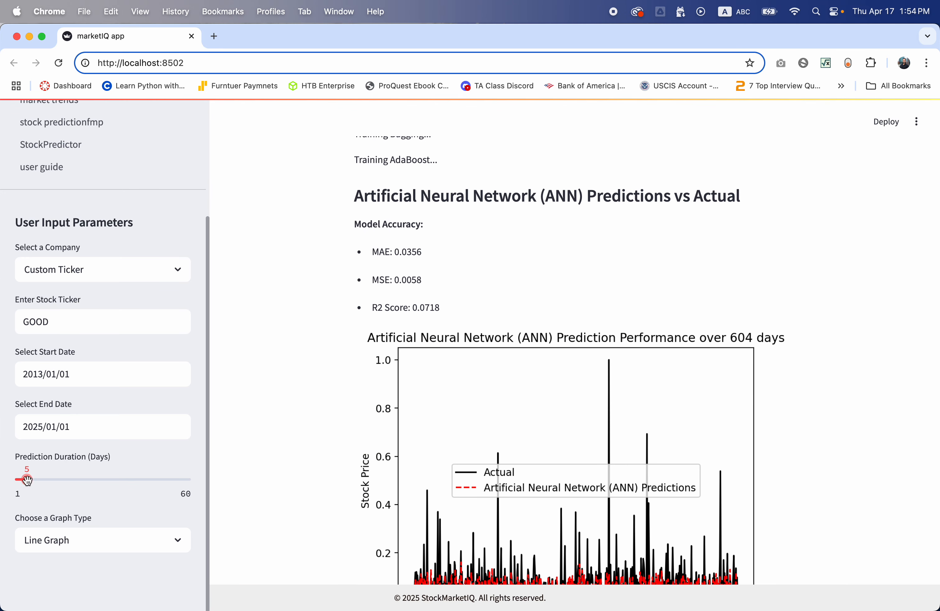
click(105, 480)
drag(105, 481, 101, 480)
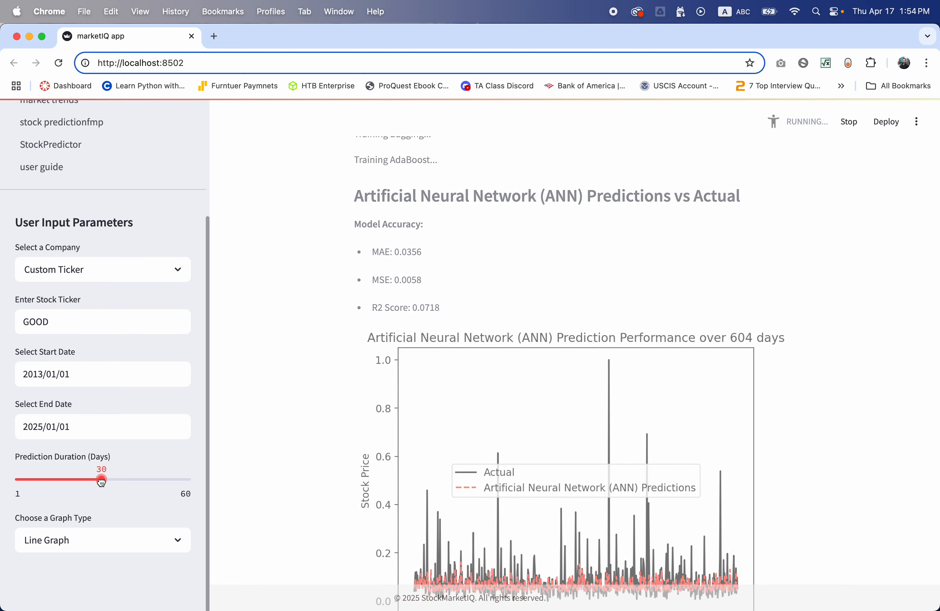
- Try the Bar Graph and Scatter Plot graph types, and view the ANN, k-NN and SVM predictions as scatter plots
click(156, 546)
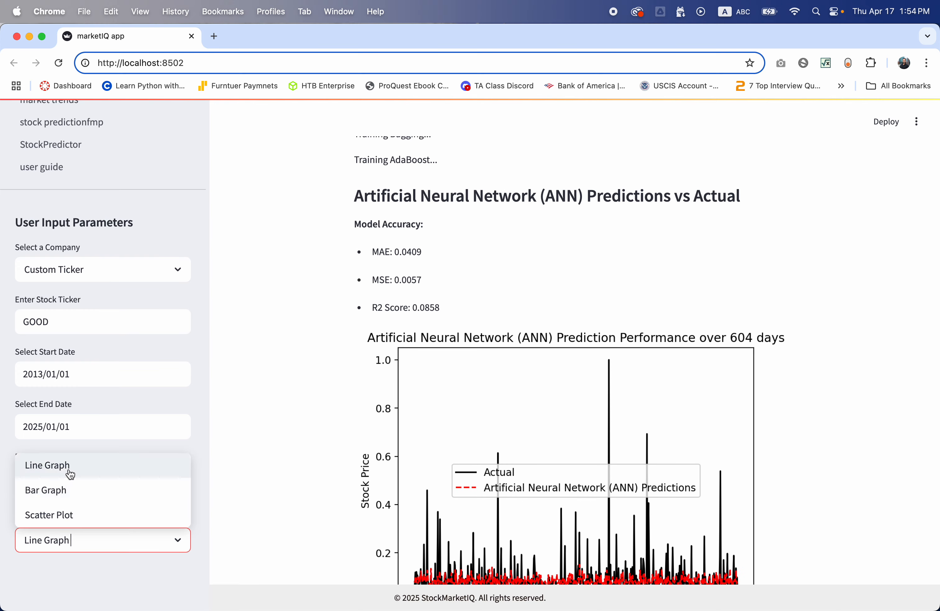
scroll(285, 483, down, 5)
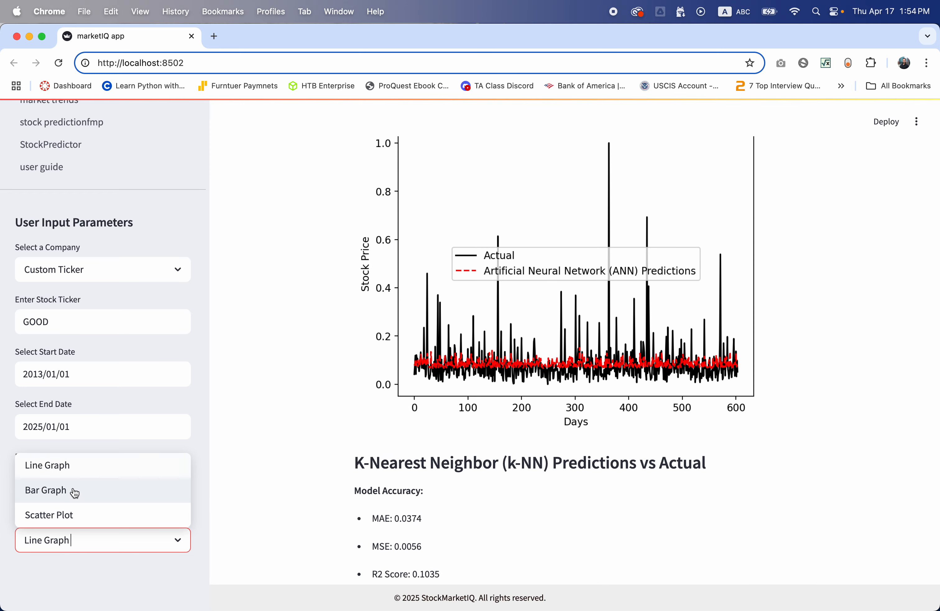
click(77, 491)
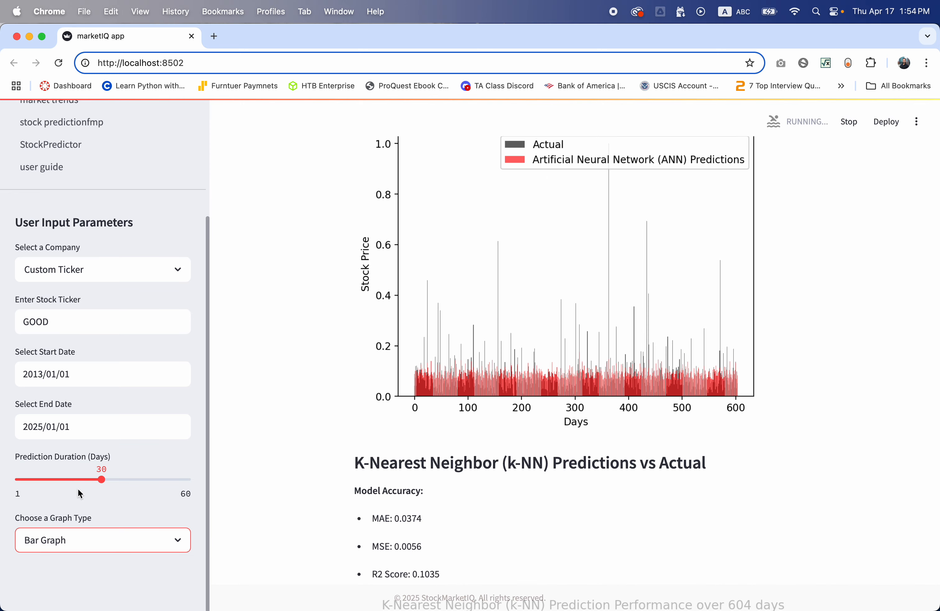
click(141, 541)
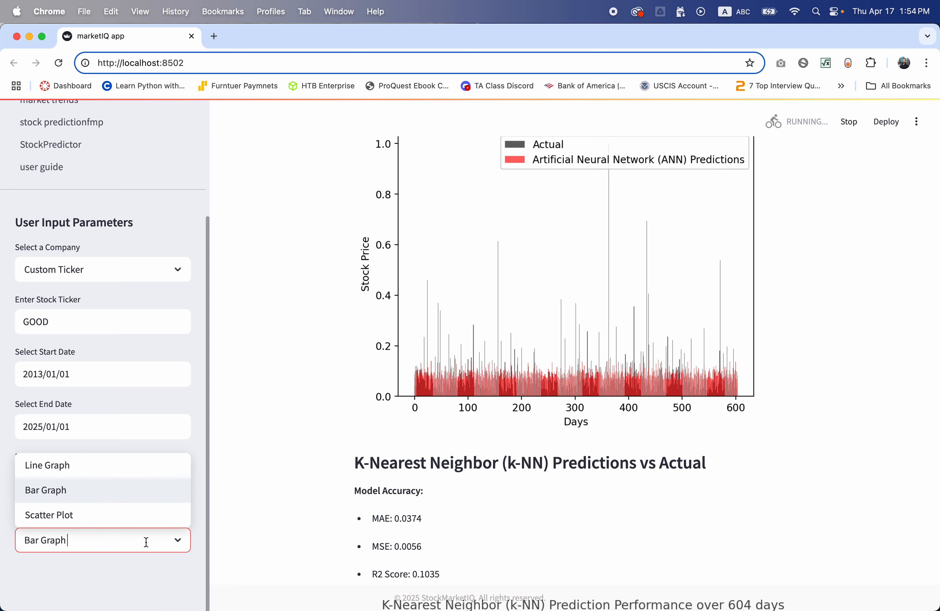
click(81, 519)
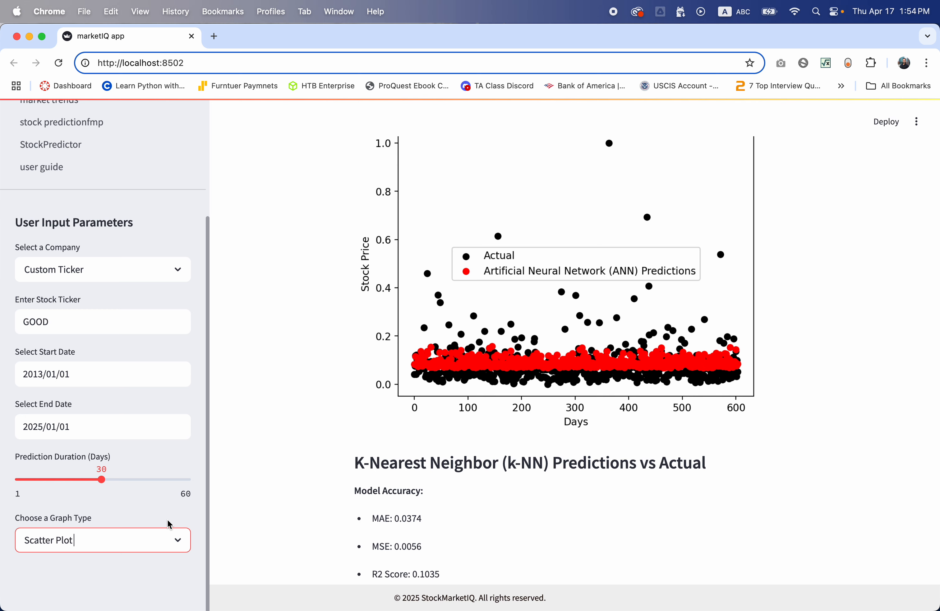
scroll(282, 531, down, 15)
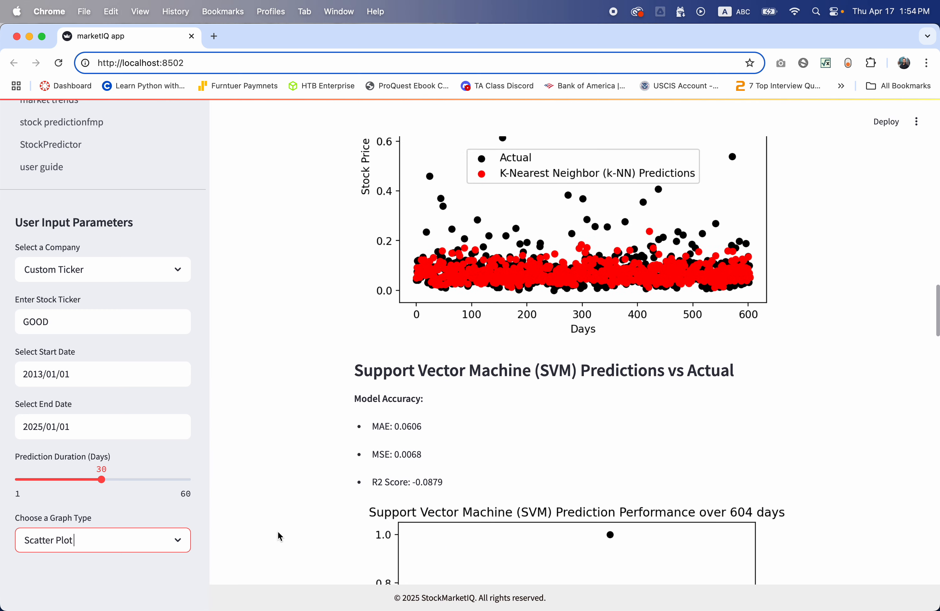
scroll(263, 544, down, 8)
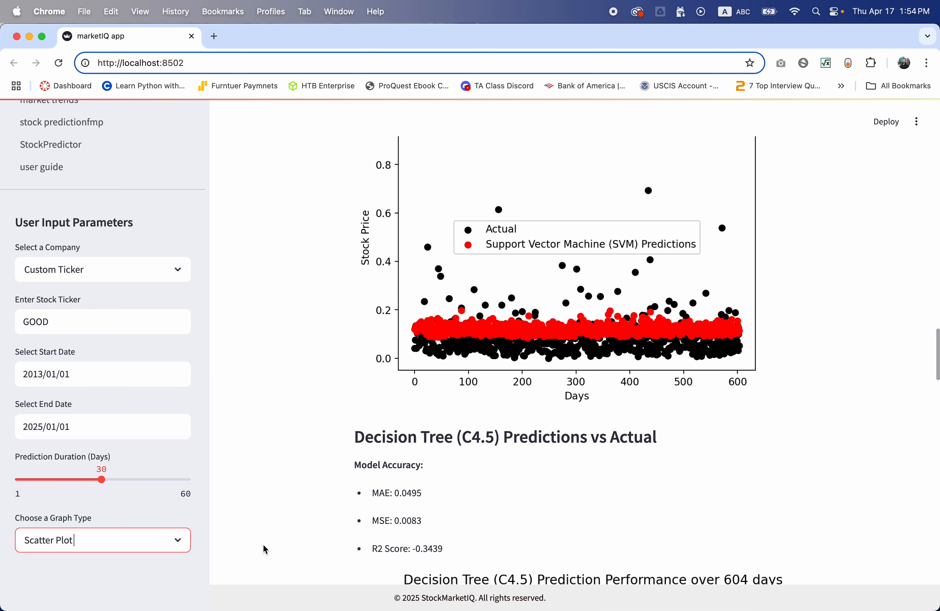
scroll(256, 531, up, 5)
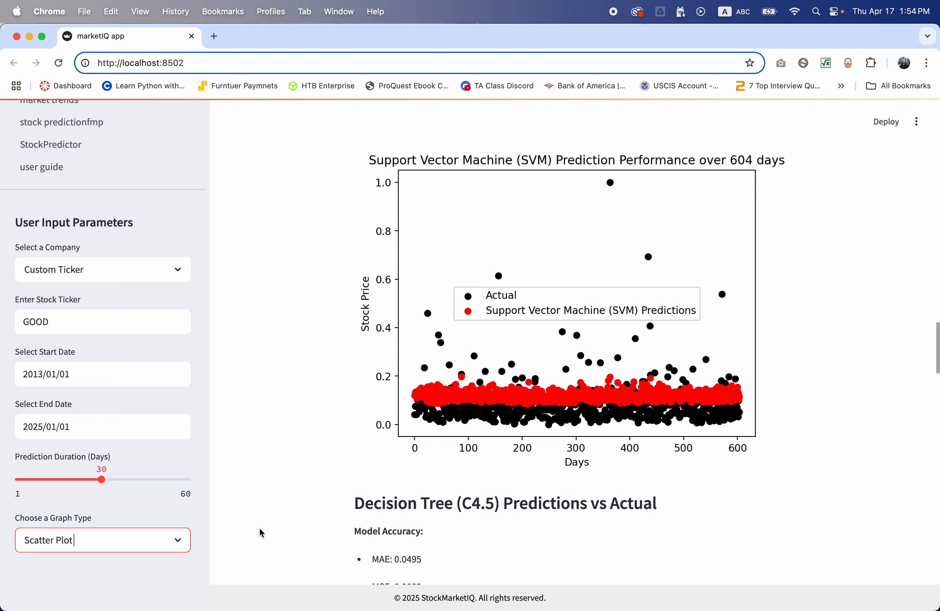
scroll(260, 527, up, 15)
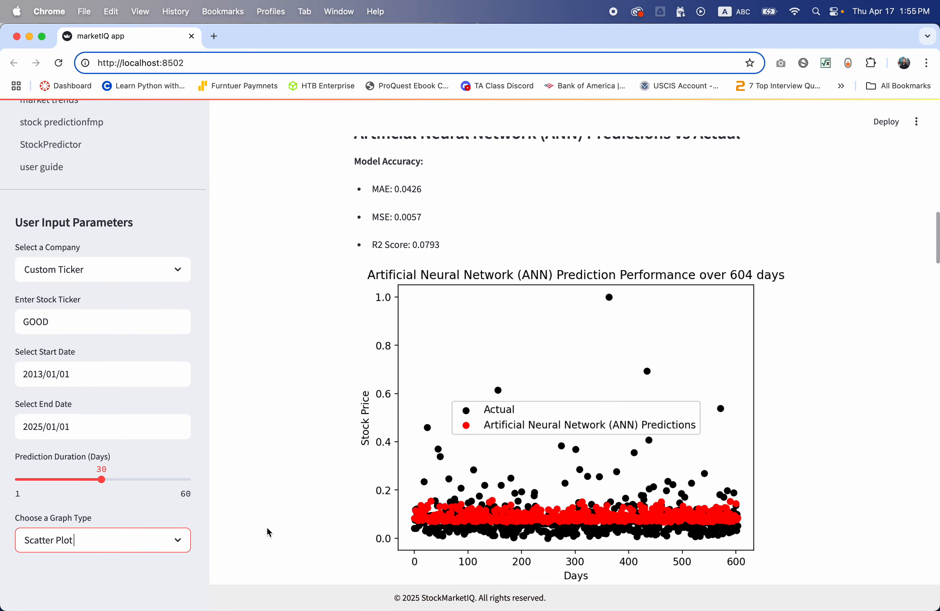
- Review the historical data table for GOOD, the explanations of MAE, MSE and R², and the list of trained models
scroll(268, 526, up, 10)
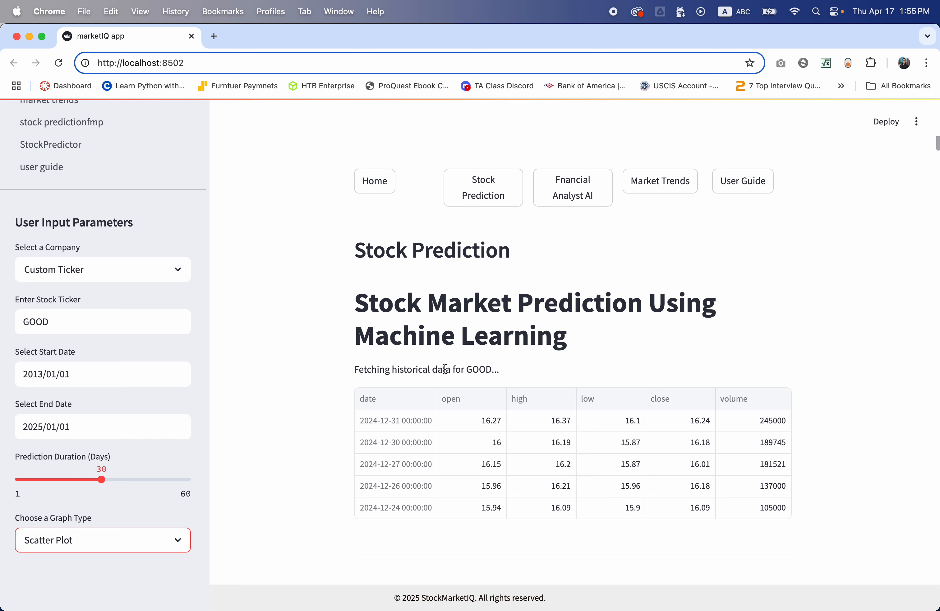
scroll(500, 369, down, 3)
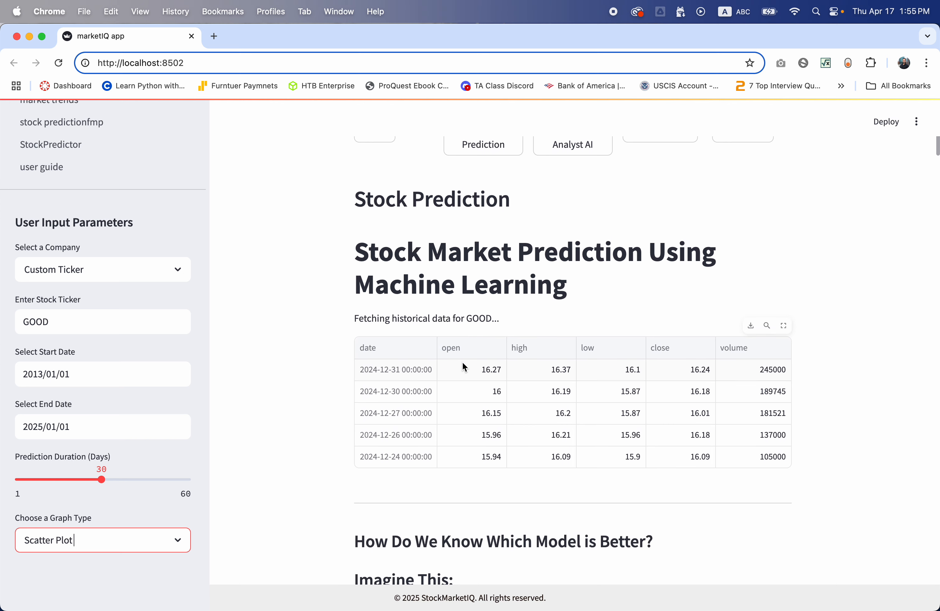
scroll(269, 366, down, 2)
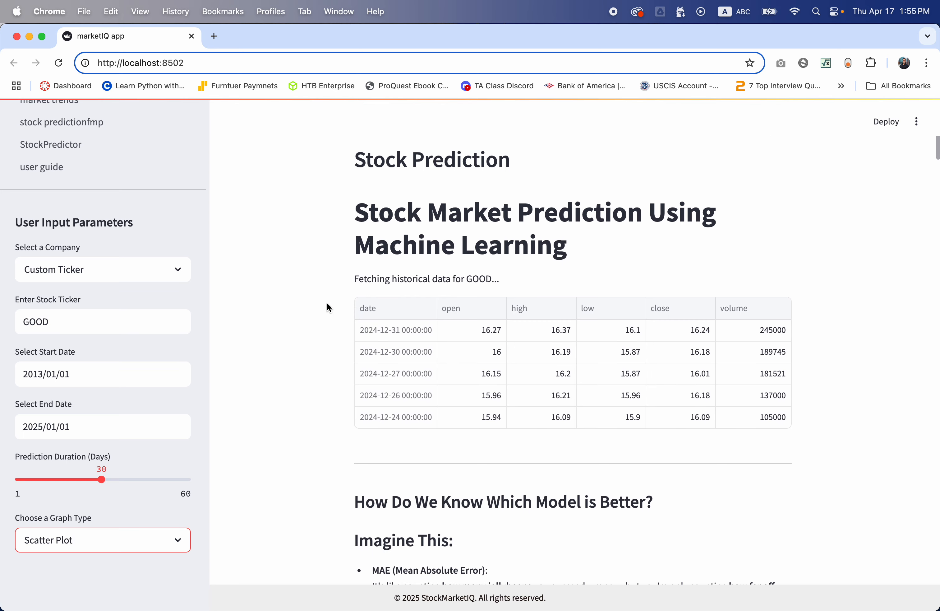
scroll(619, 466, down, 10)
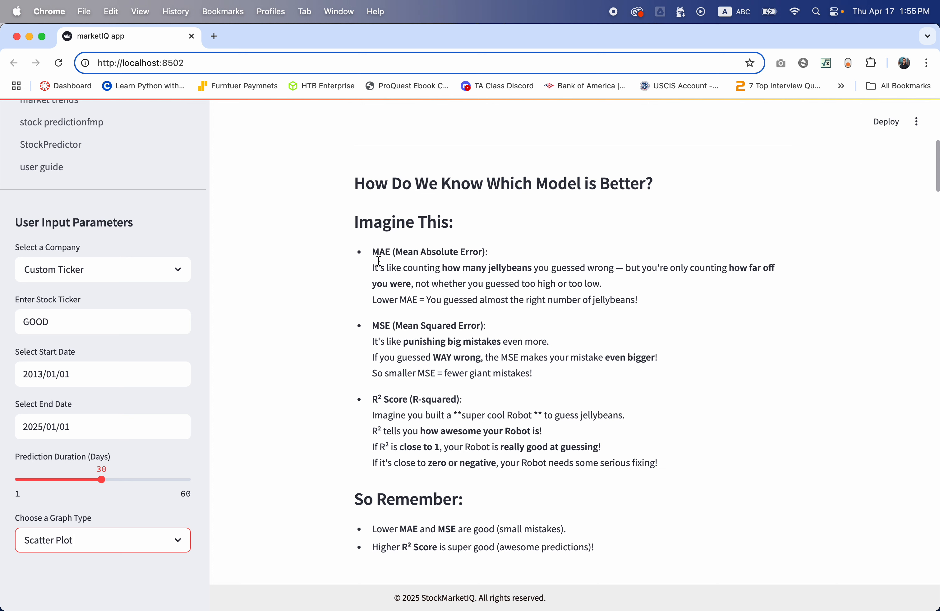
scroll(439, 372, down, 1)
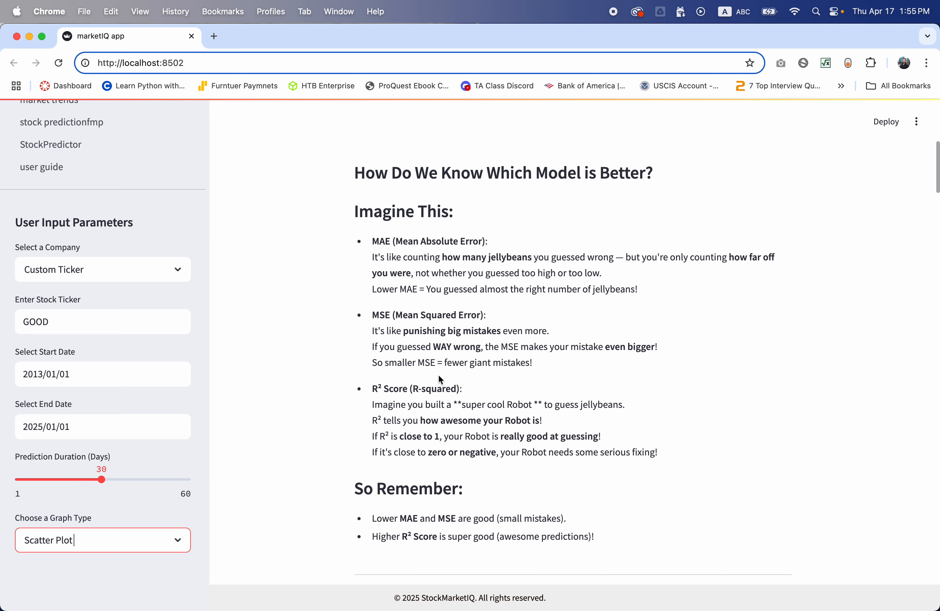
scroll(440, 378, down, 5)
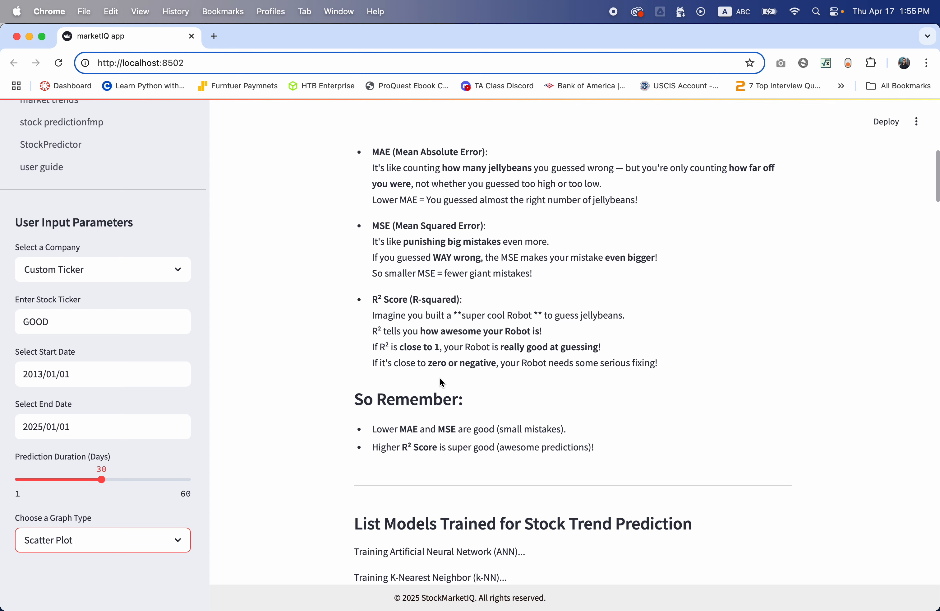
scroll(440, 379, down, 9)
scroll(438, 383, down, 7)
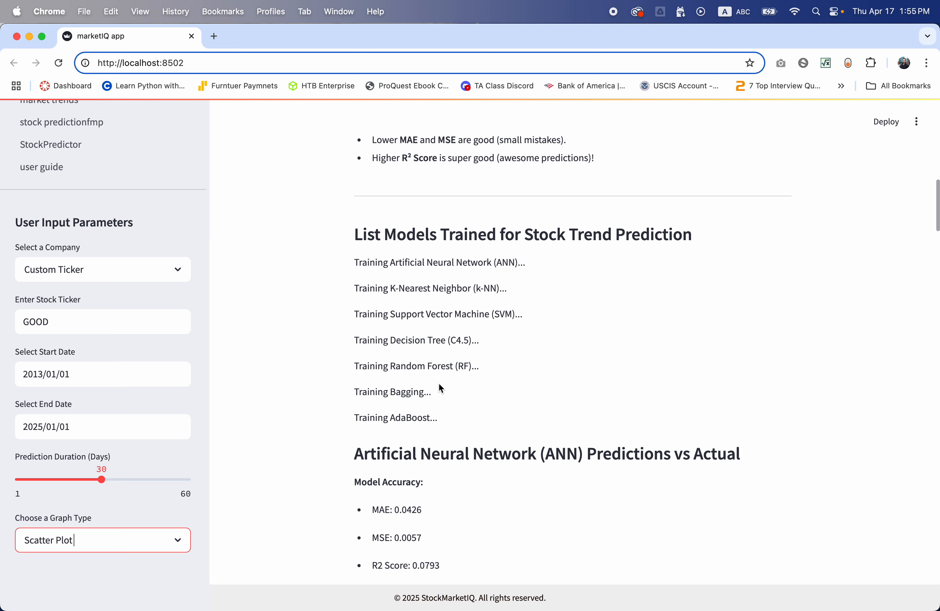
scroll(438, 387, down, 1)
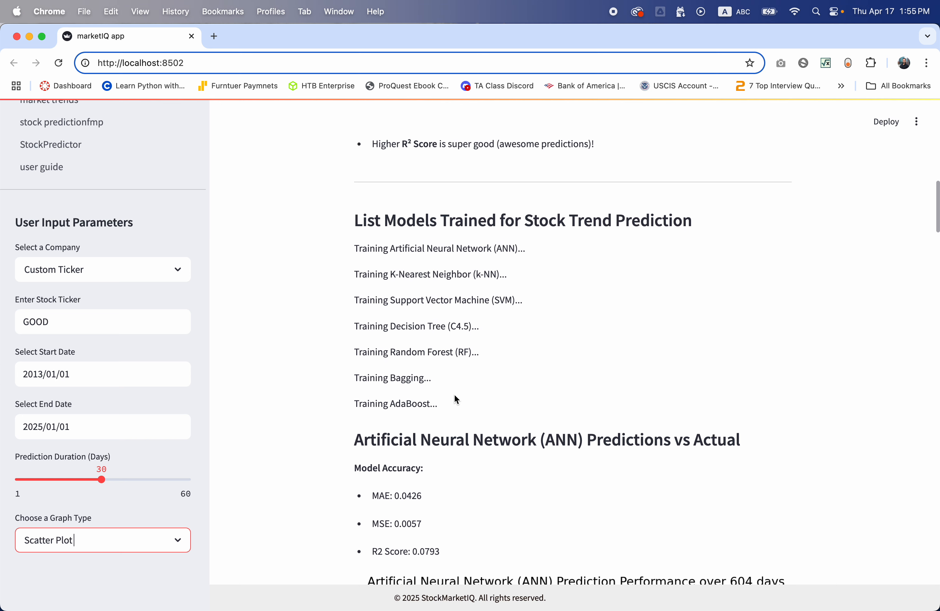
scroll(455, 395, down, 2)
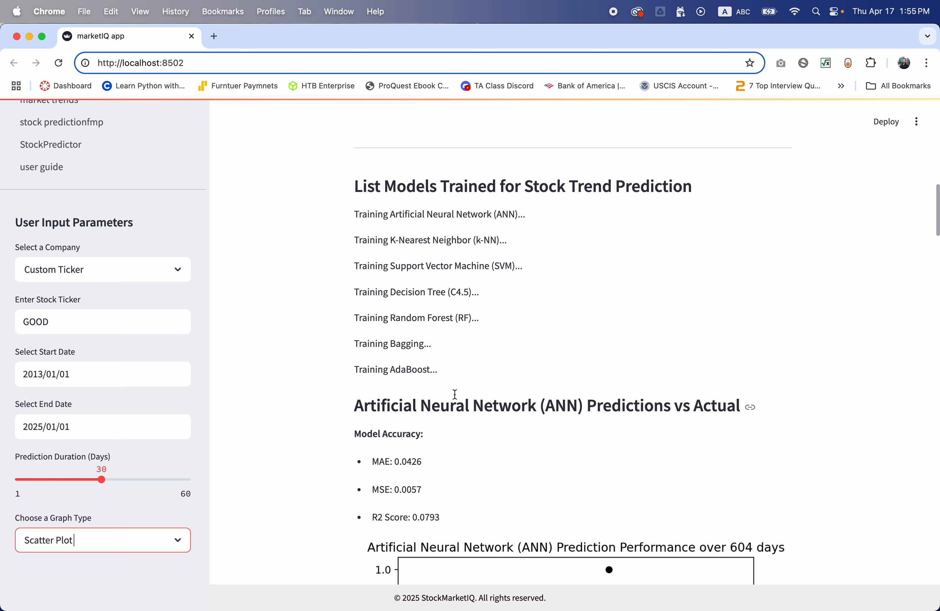
scroll(454, 393, down, 1)
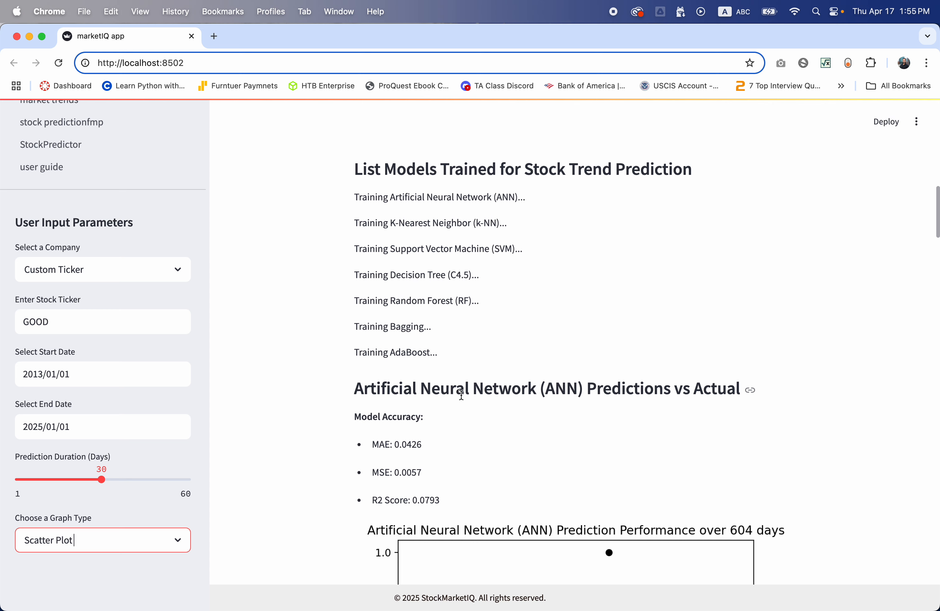
- Set the graph type to Line Graph and examine the ANN model's accuracy figures and predictions-versus-actual chart
scroll(461, 394, down, 10)
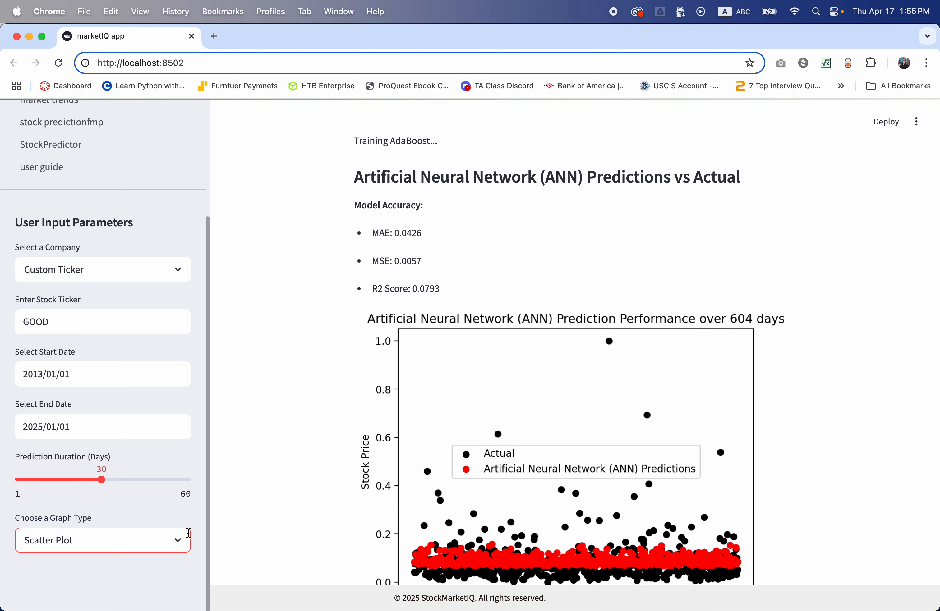
click(179, 538)
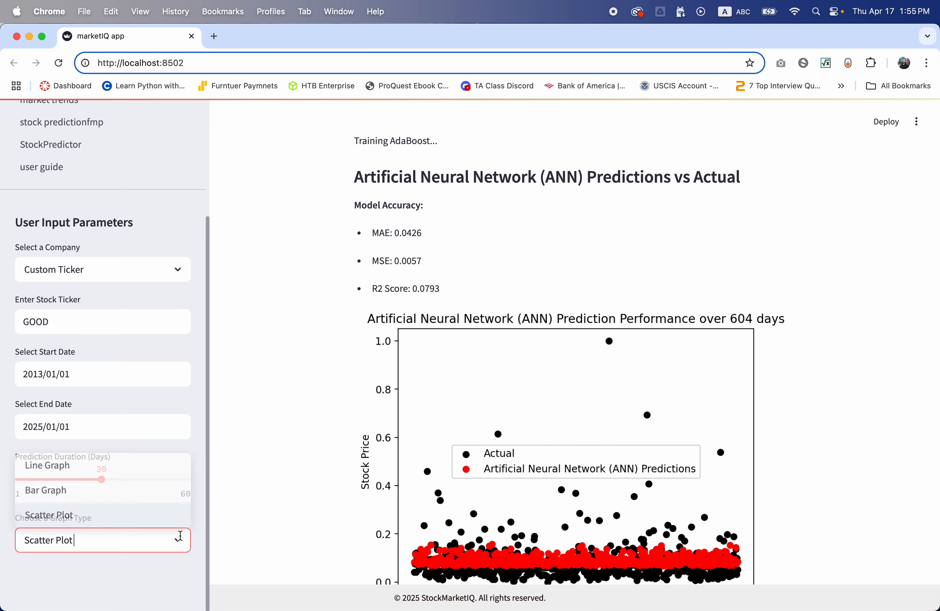
click(67, 471)
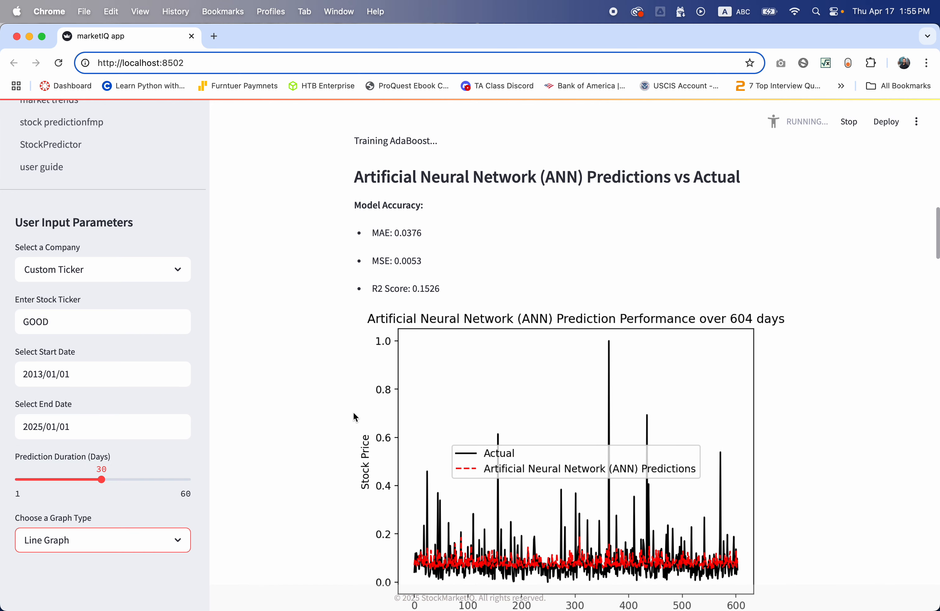
scroll(354, 416, down, 3)
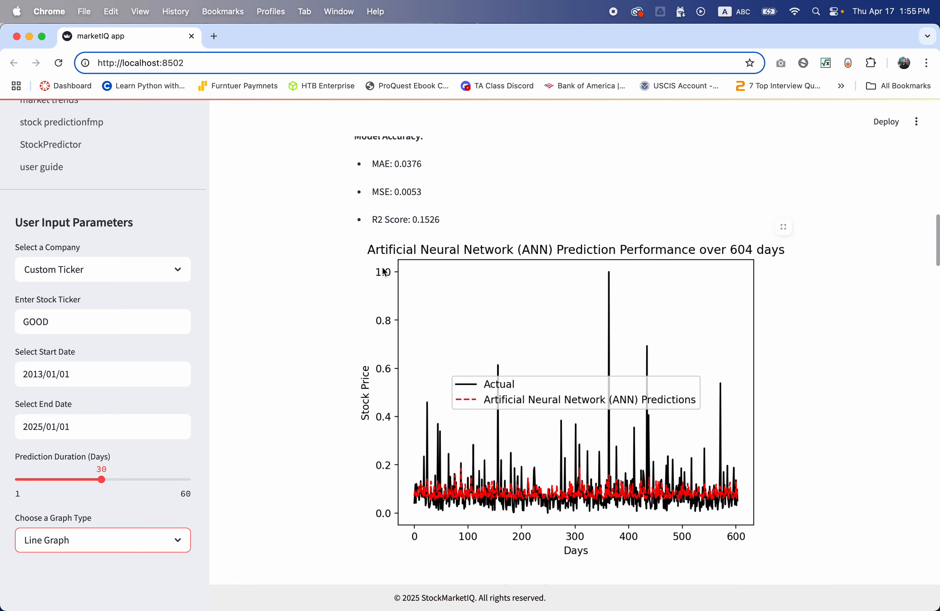
scroll(304, 339, up, 1)
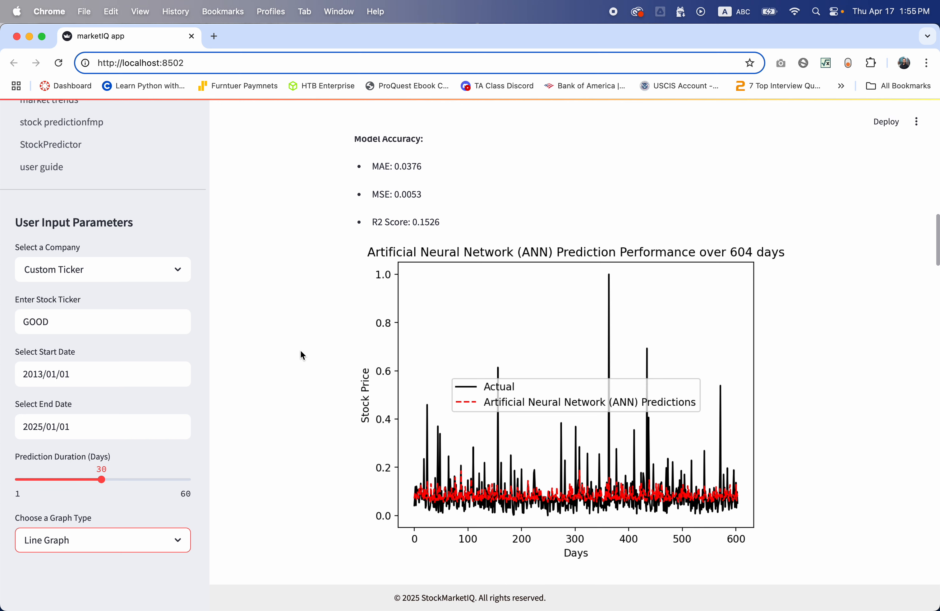
scroll(300, 350, up, 3)
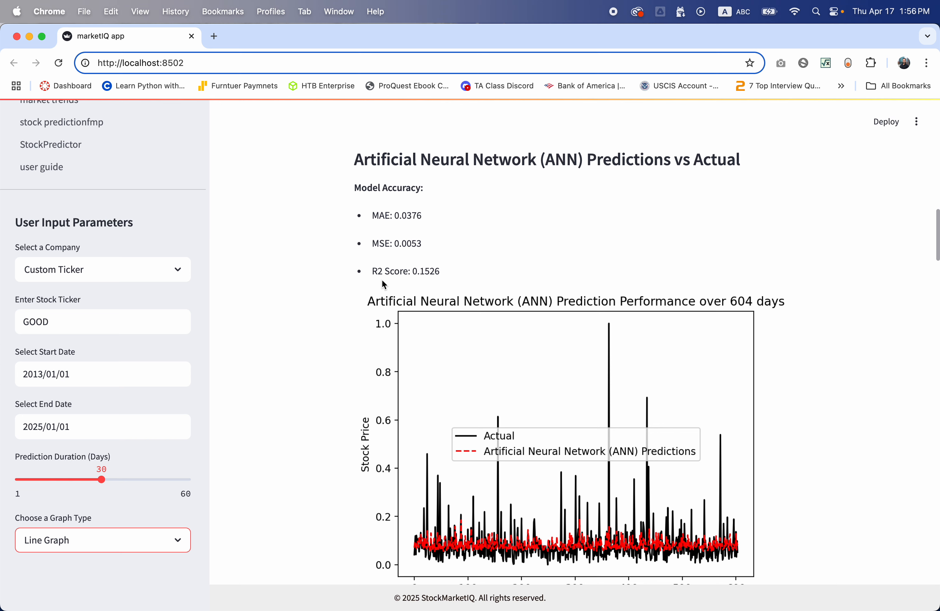
scroll(407, 325, down, 1)
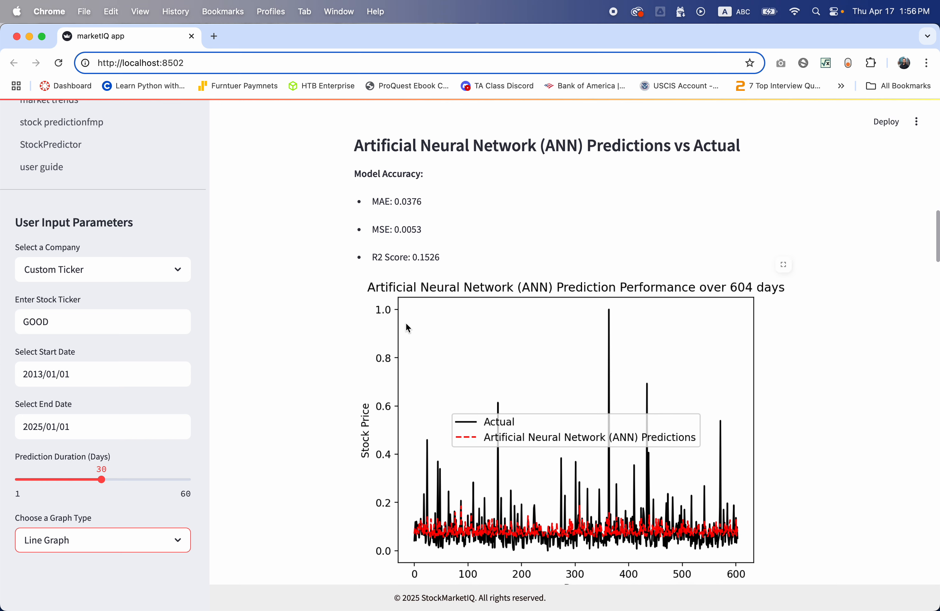
- Examine the accuracy figures and line graphs of the models from ANN through AdaBoost, and the Model Performance Comparison table for GOOD
scroll(405, 323, down, 5)
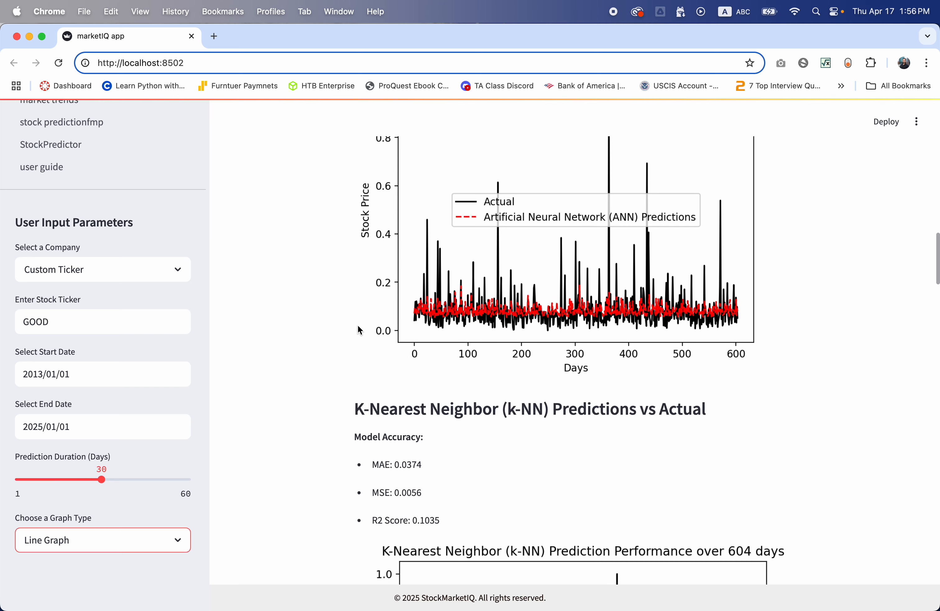
scroll(357, 324, down, 12)
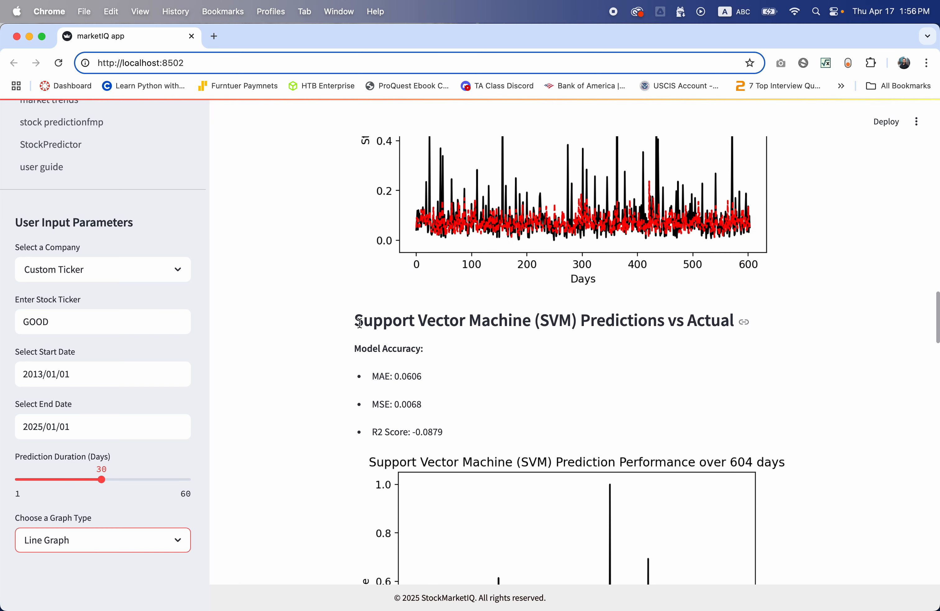
scroll(359, 322, down, 18)
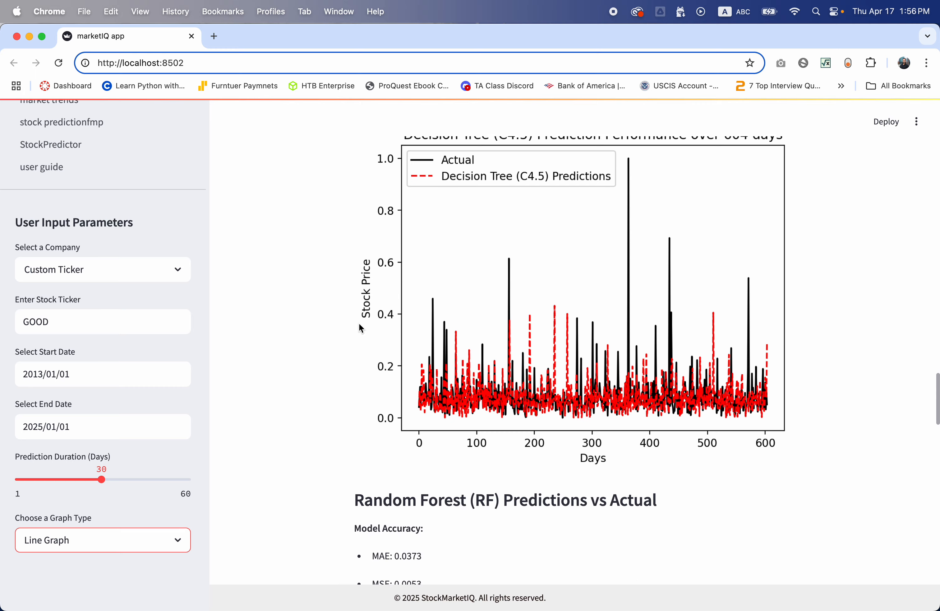
scroll(360, 324, down, 14)
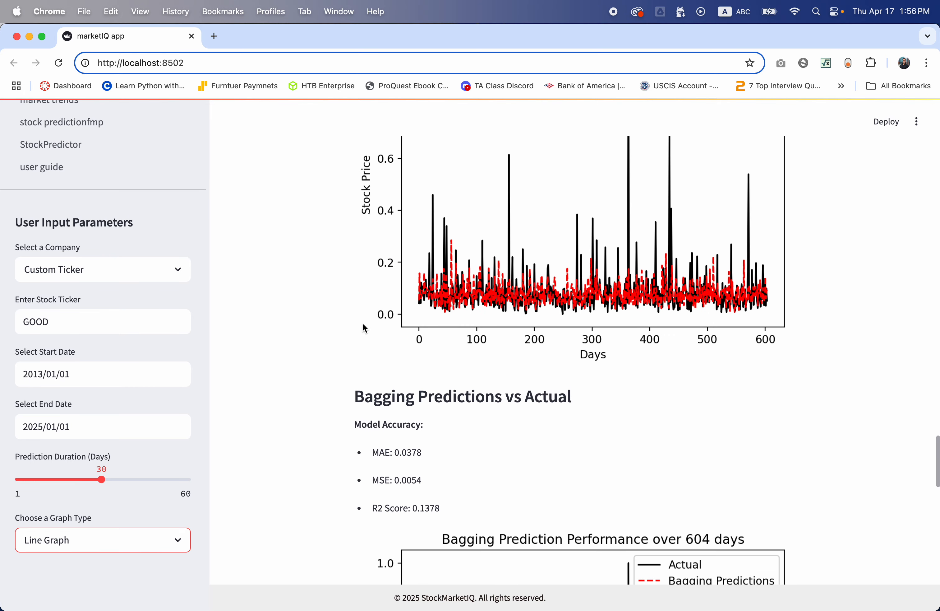
scroll(364, 328, down, 1)
scroll(364, 328, down, 5)
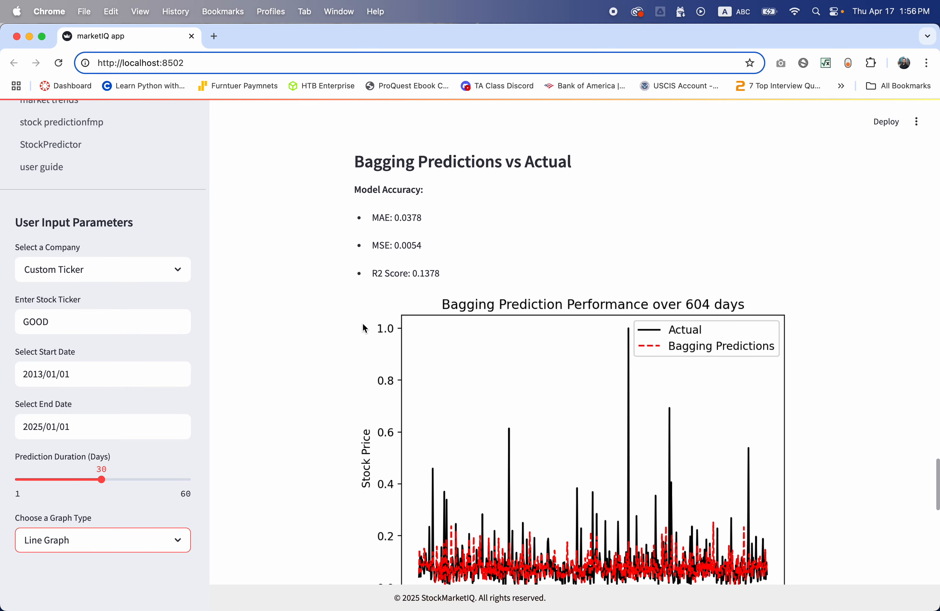
scroll(365, 327, down, 5)
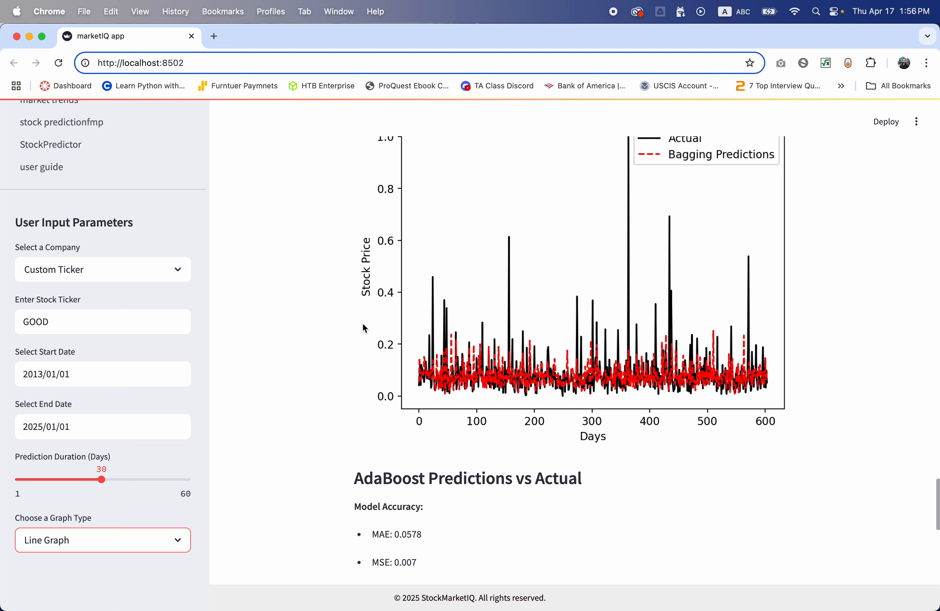
scroll(362, 324, down, 5)
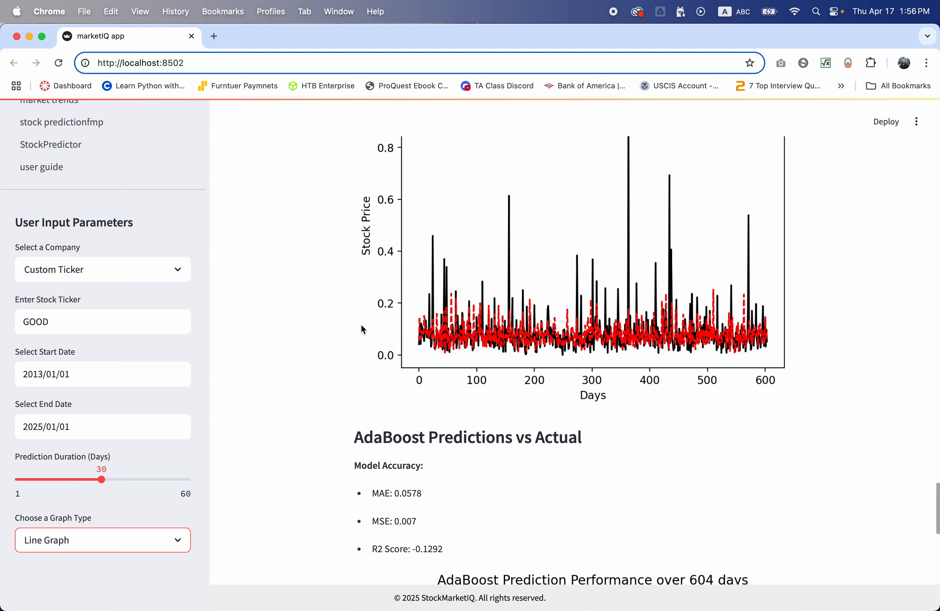
scroll(360, 325, down, 13)
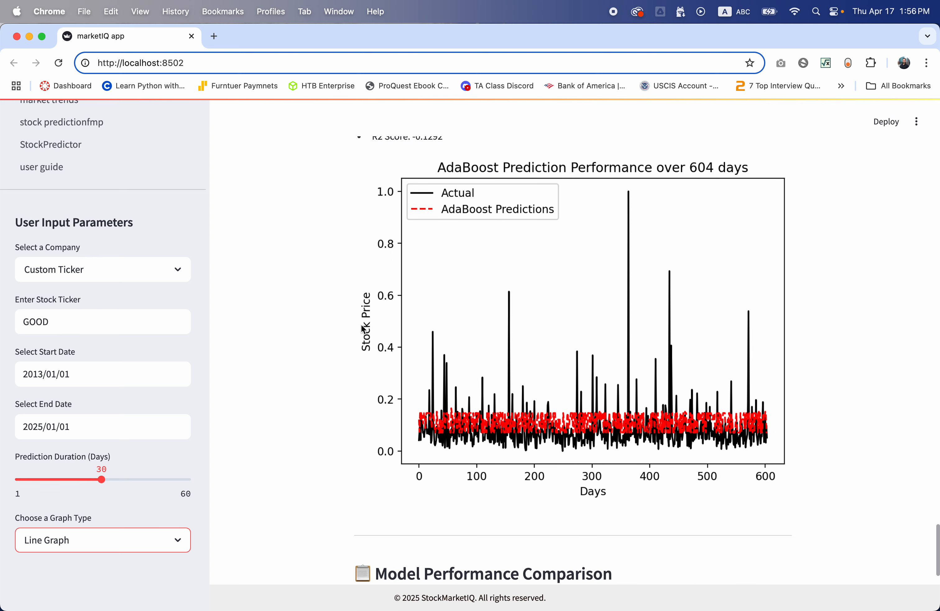
scroll(361, 324, down, 2)
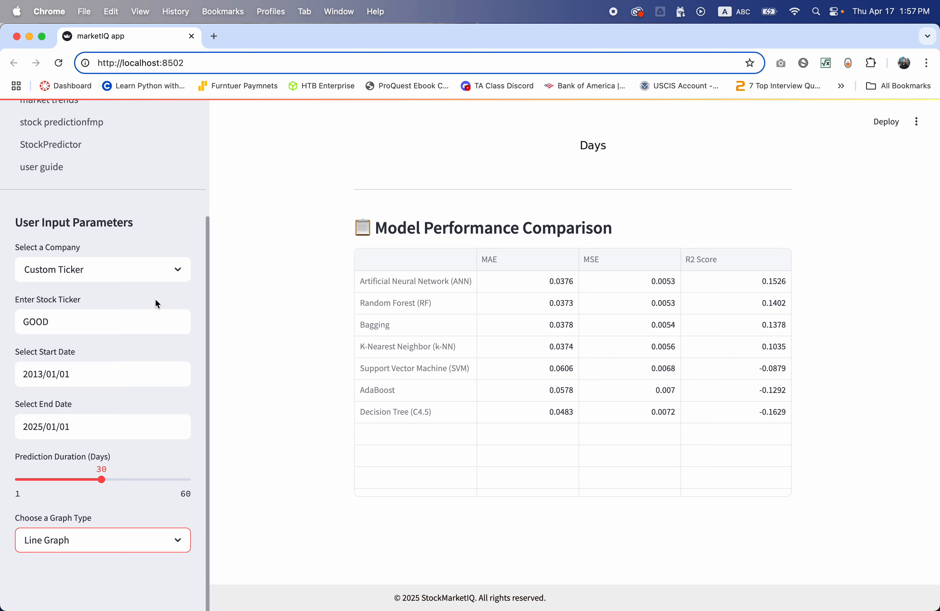
- Set the company to Apple Inc. (AAPL) and review its performance comparison, model charts and historical data
click(145, 266)
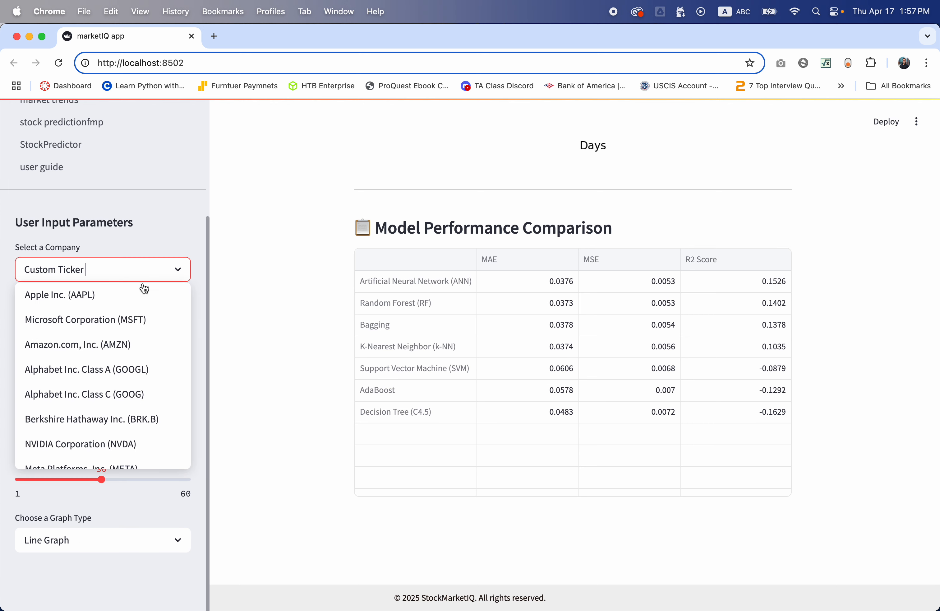
click(92, 302)
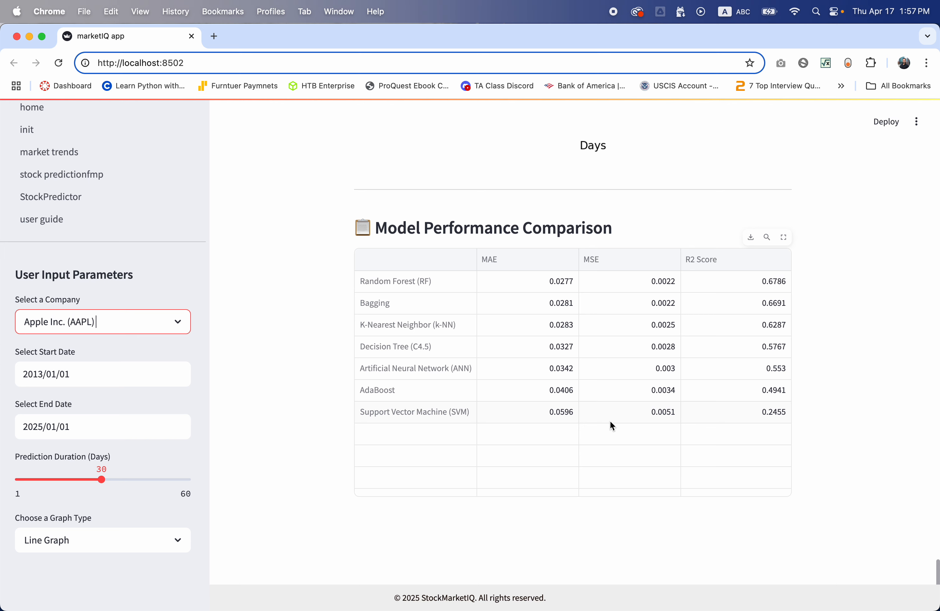
scroll(625, 433, up, 6)
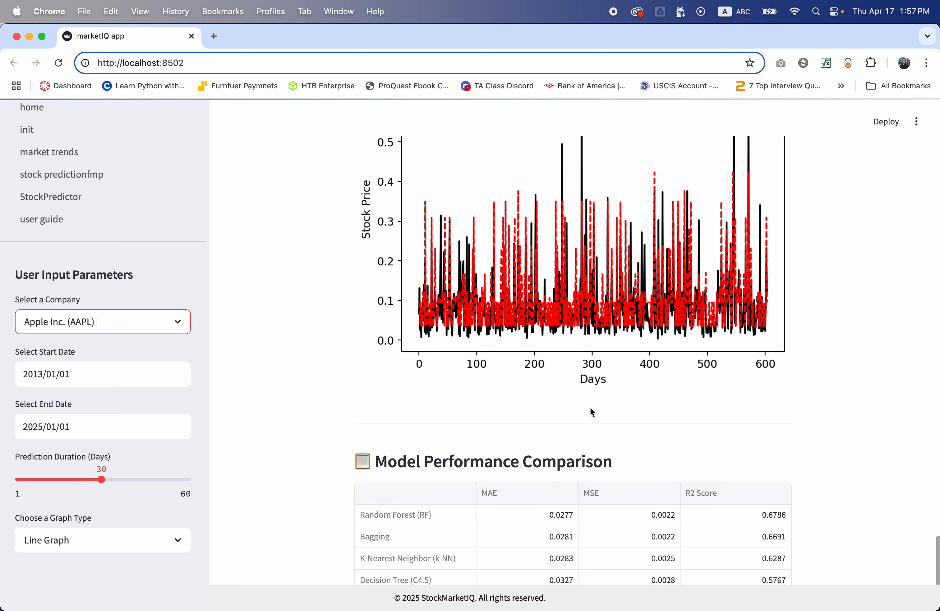
scroll(590, 407, up, 2)
scroll(488, 340, up, 3)
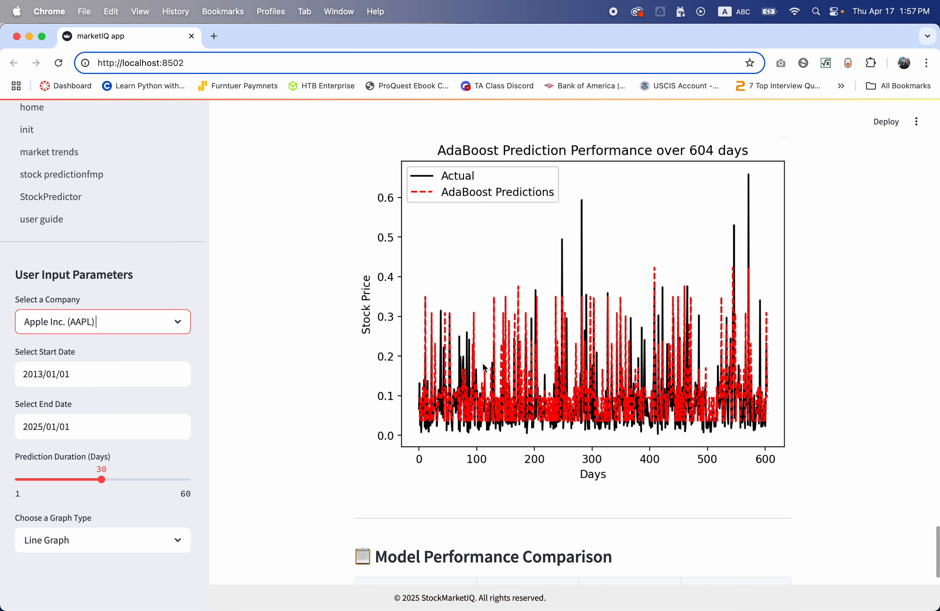
scroll(482, 370, up, 1)
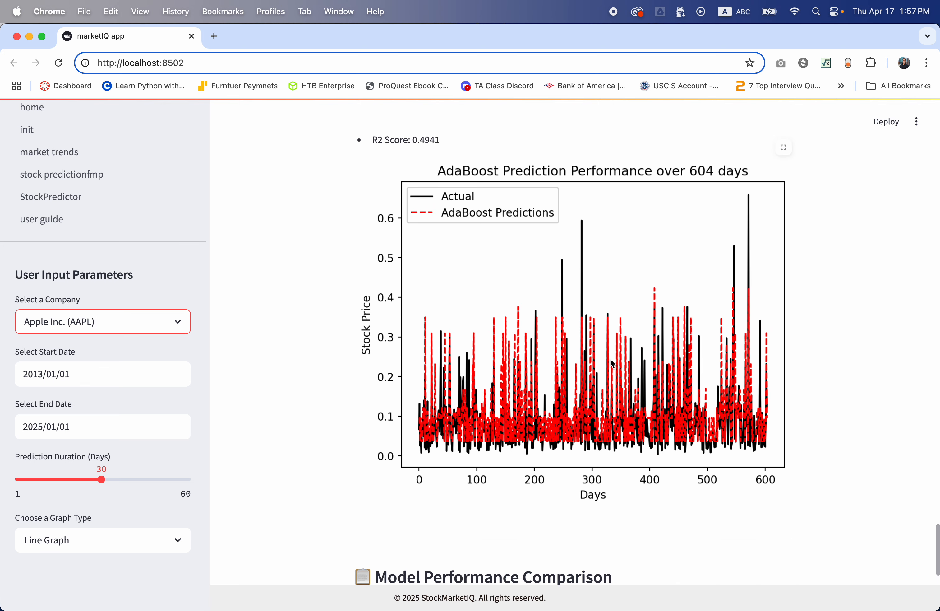
scroll(682, 405, up, 13)
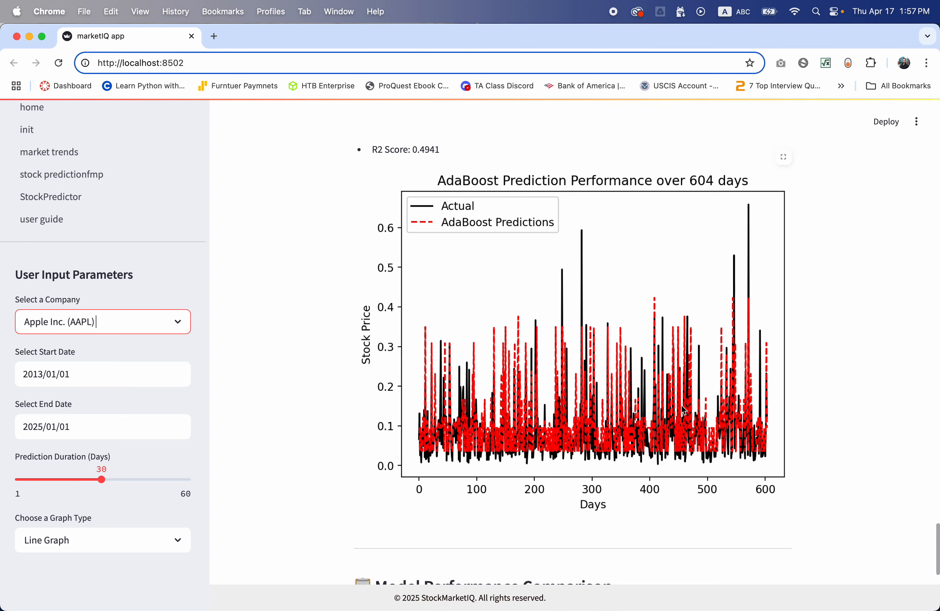
scroll(682, 401, up, 12)
scroll(682, 400, up, 20)
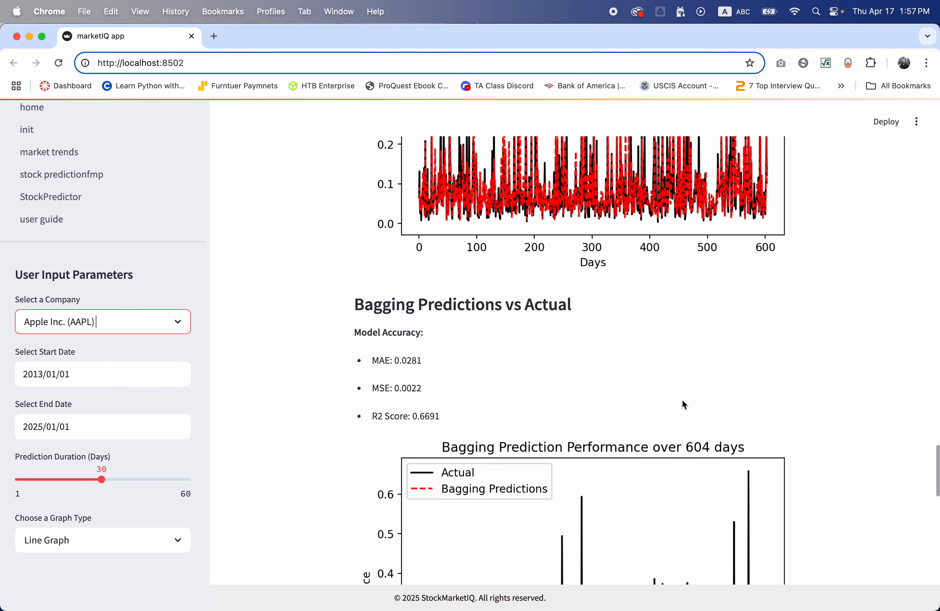
scroll(682, 400, up, 3)
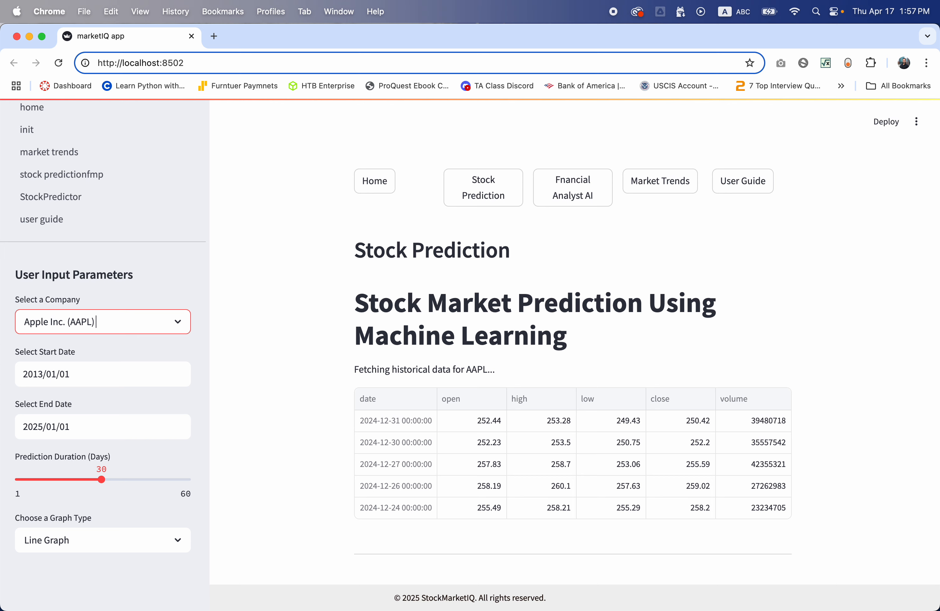
- Open the Financial Analyst AI page and run the stock analysis for the symbol MSFT
click(574, 194)
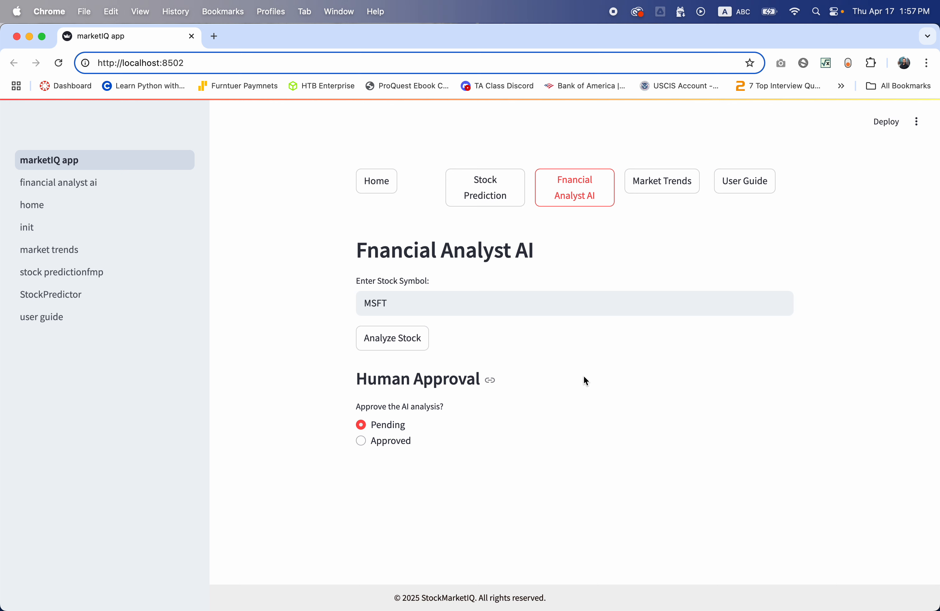
click(477, 308)
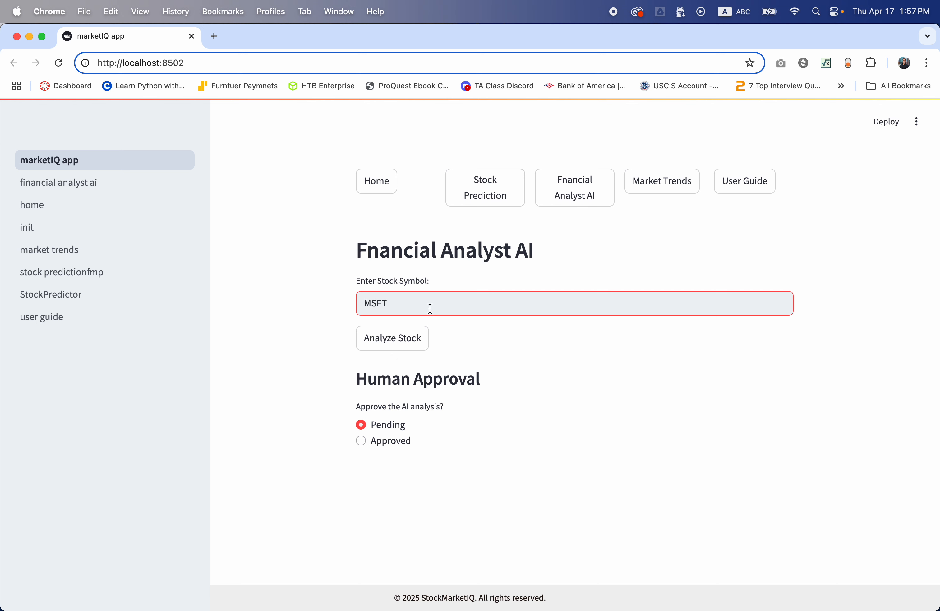
click(397, 342)
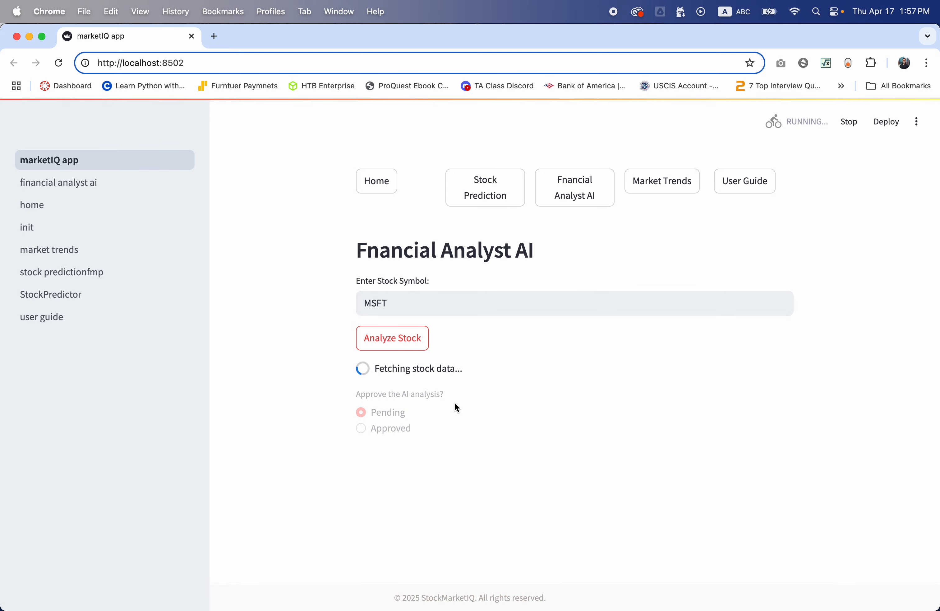
- Review the MSFT stock data, technical indicators, RSI and MACD graphs, financial metrics, AI-generated analysis and Human Approval section
scroll(491, 359, down, 5)
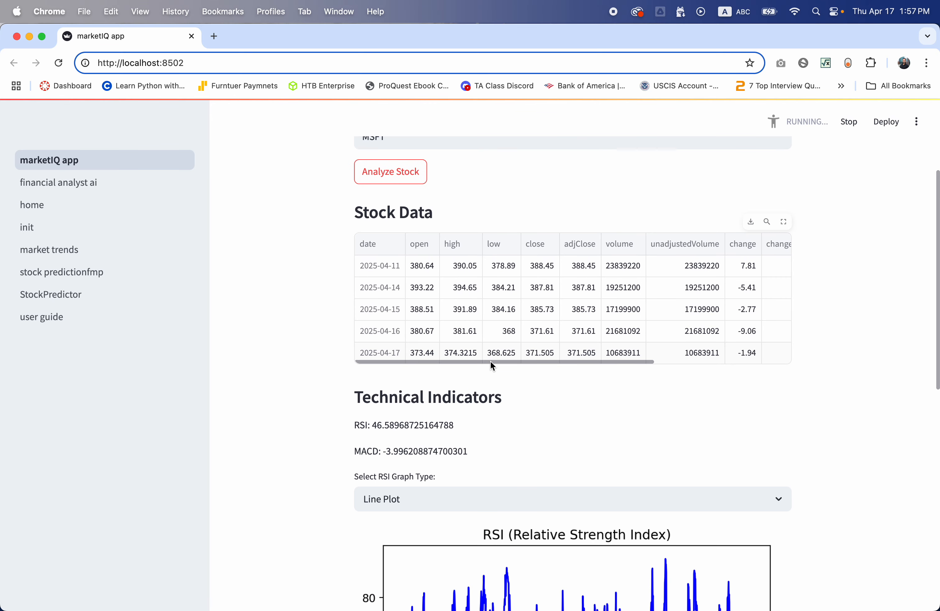
scroll(492, 364, down, 5)
scroll(487, 379, down, 1)
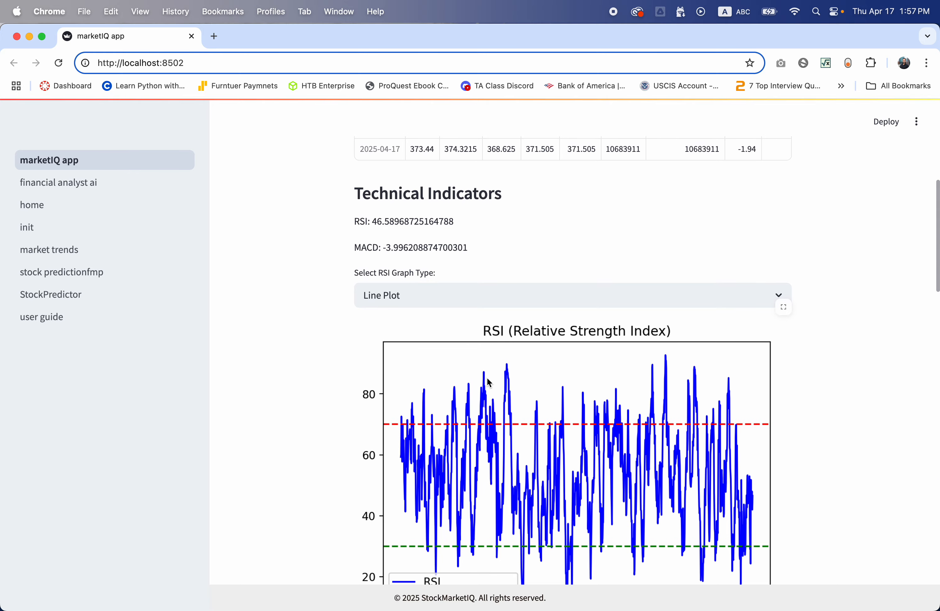
scroll(489, 381, down, 20)
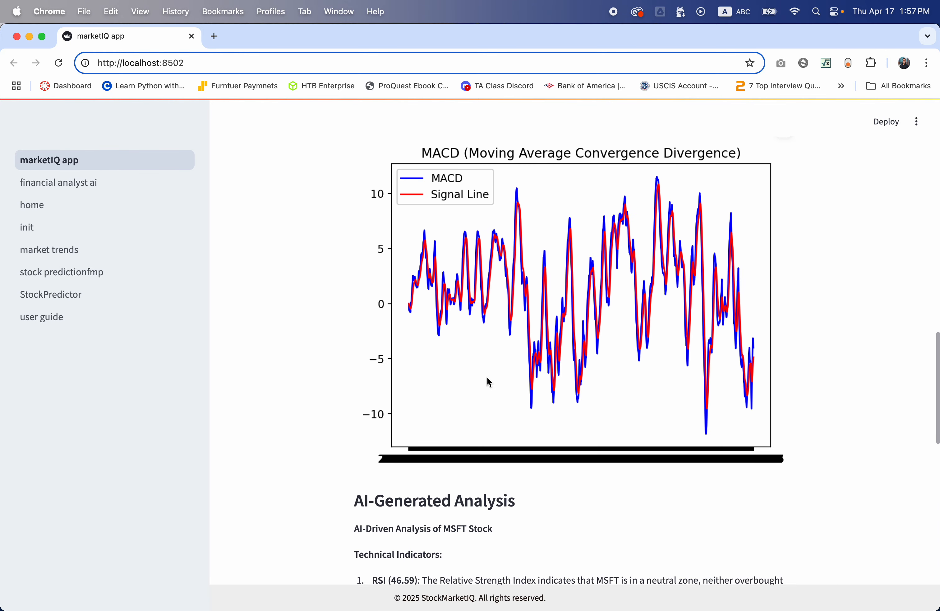
scroll(487, 377, down, 20)
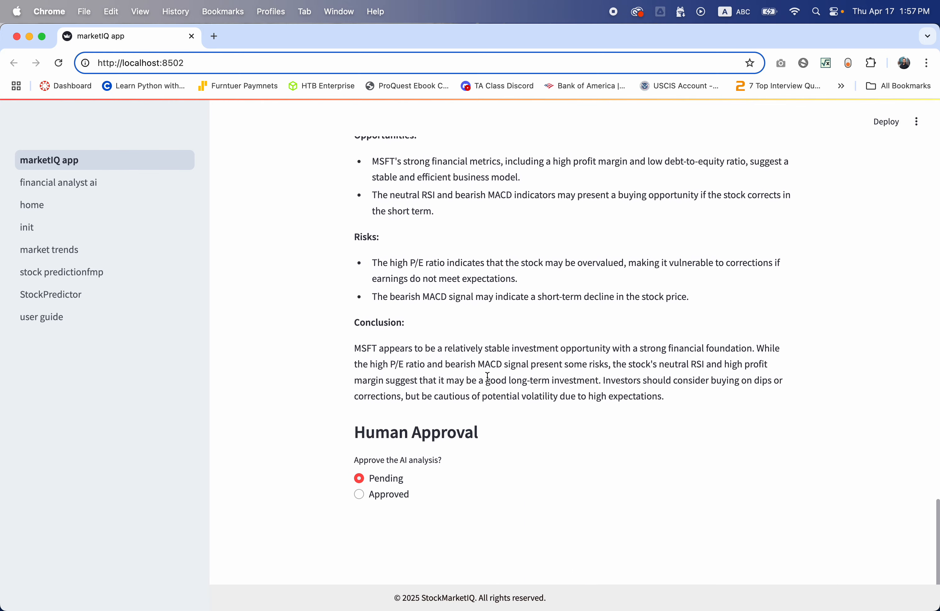
scroll(487, 377, up, 20)
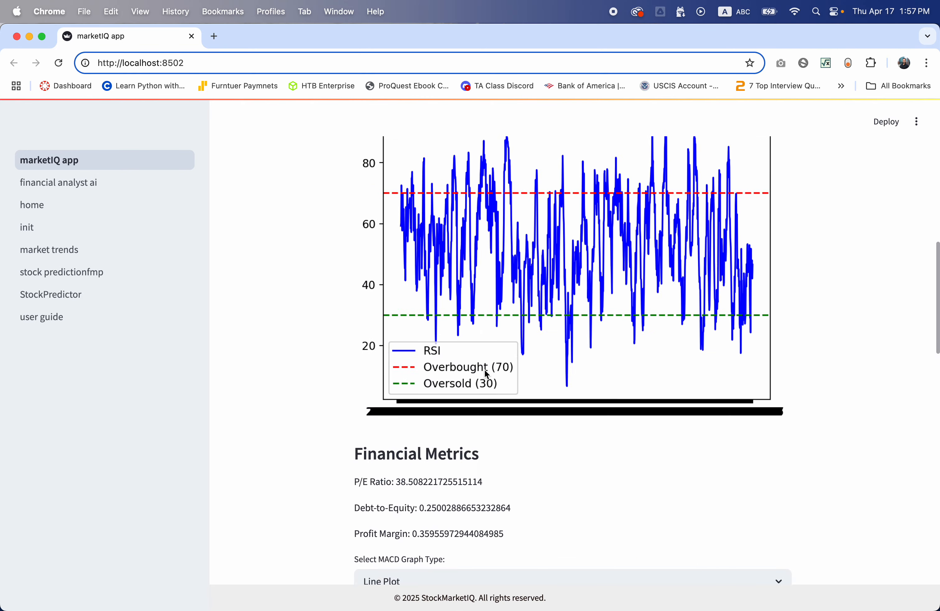
scroll(487, 373, up, 8)
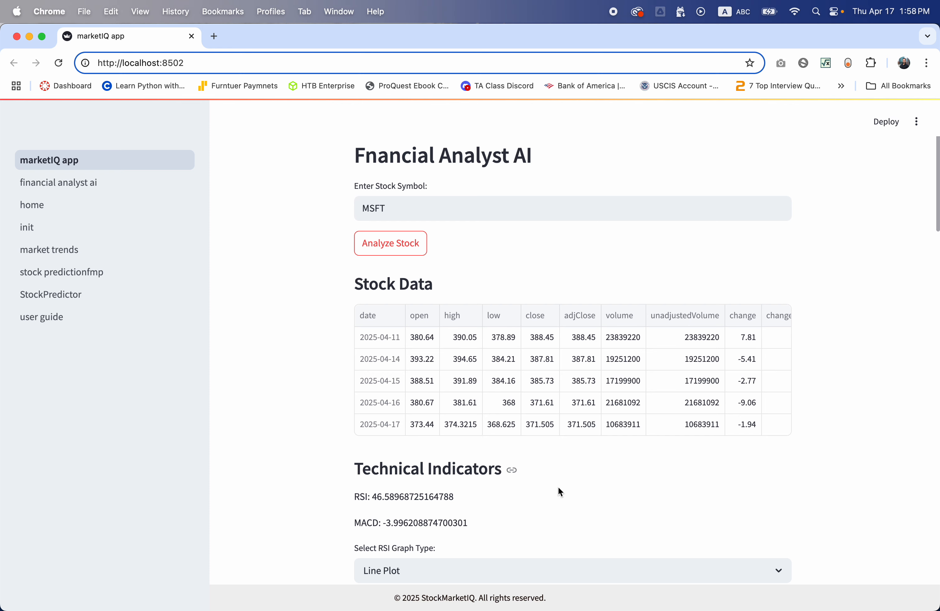
- Try the Bar Chart type for the MSFT RSI graph, and return it to Line Plot
scroll(558, 487, down, 6)
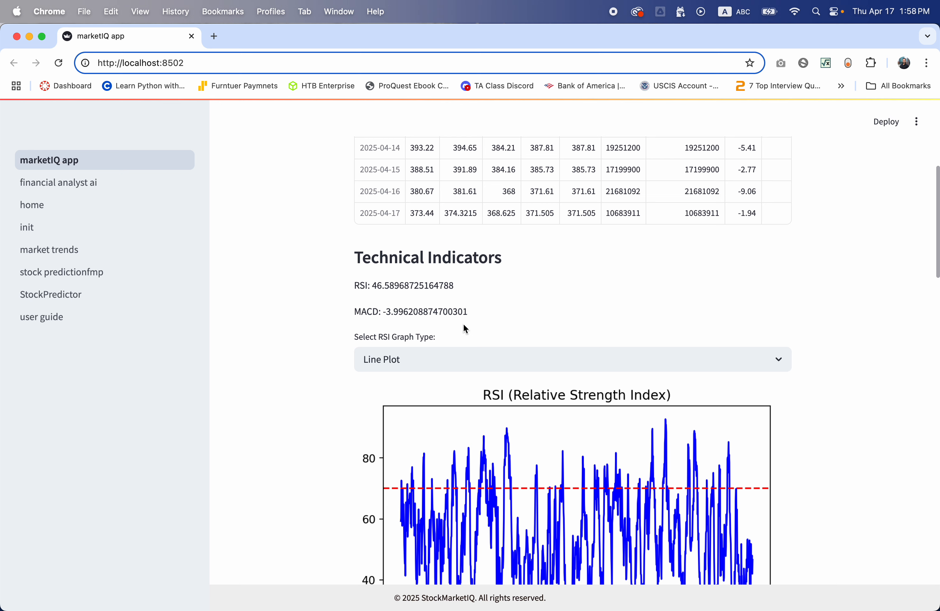
scroll(463, 326, down, 1)
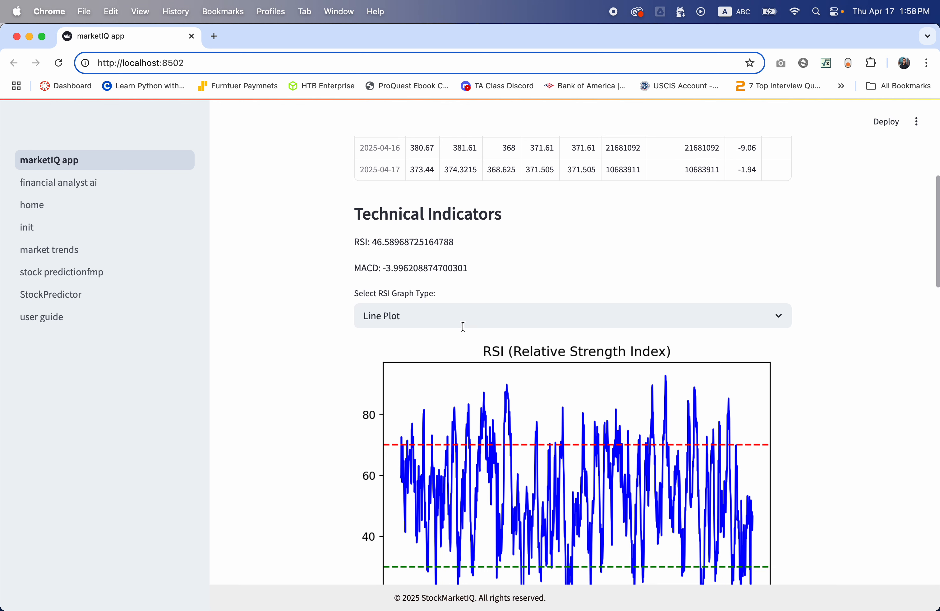
click(458, 317)
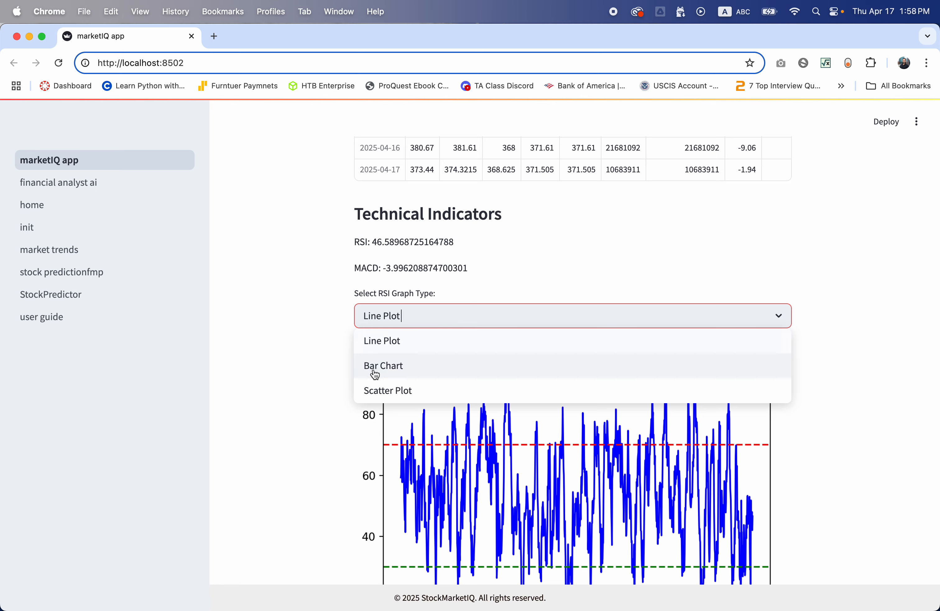
click(395, 369)
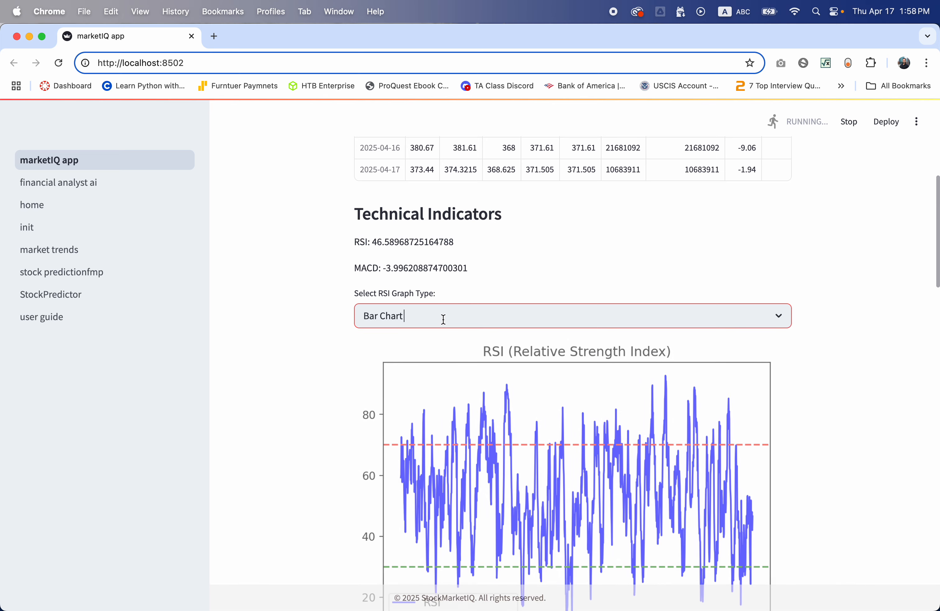
scroll(443, 318, down, 3)
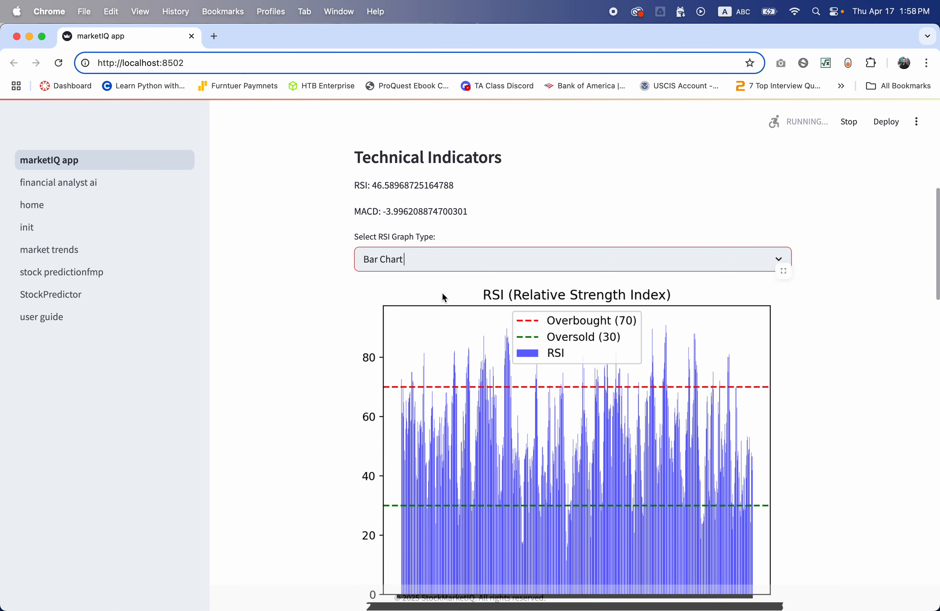
click(444, 261)
click(417, 285)
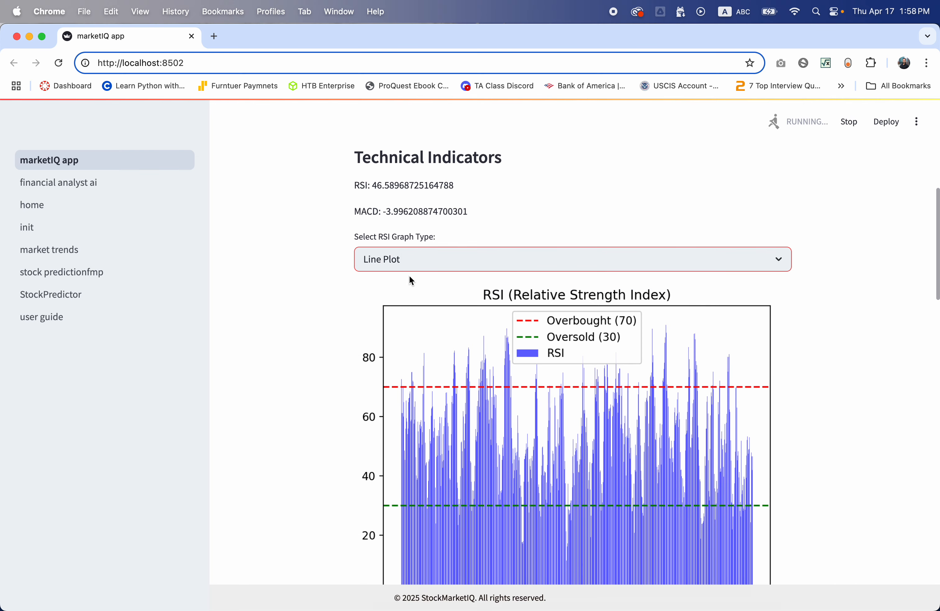
- Examine the RSI line plot with its overbought and oversold levels, the Financial Metrics and the MACD graph
scroll(401, 383, down, 5)
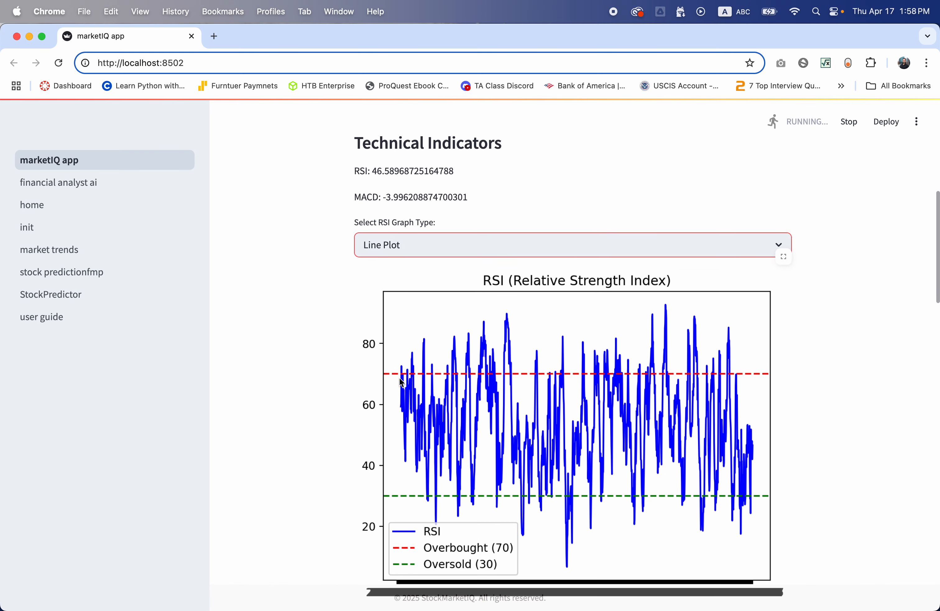
scroll(402, 383, down, 4)
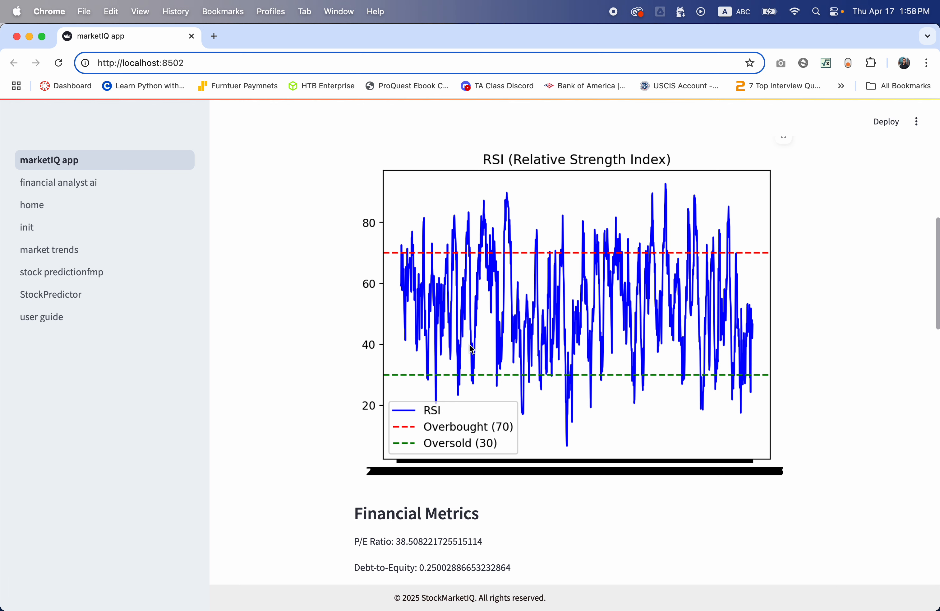
scroll(470, 347, down, 10)
scroll(471, 350, up, 1)
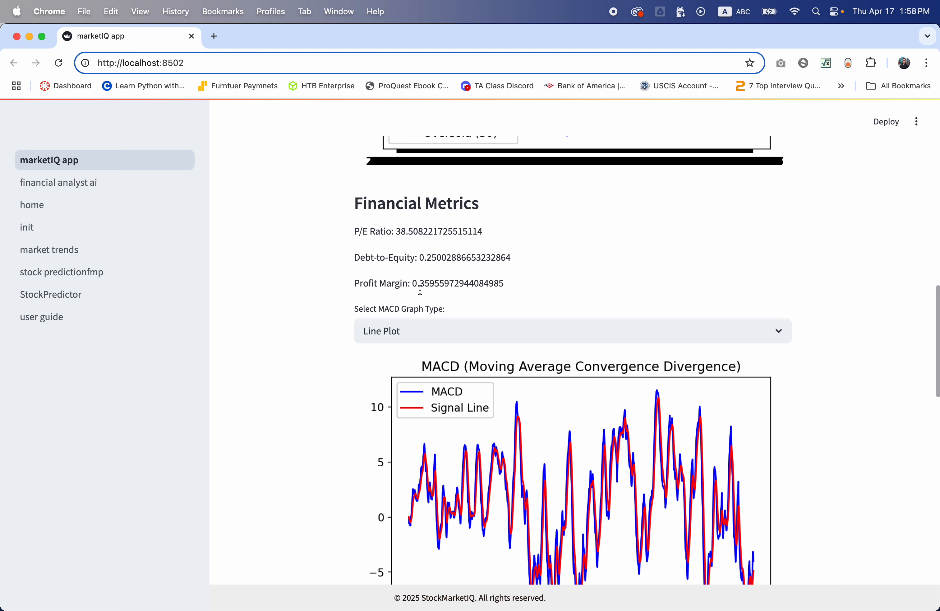
- Read the AI-Generated Analysis of MSFT, covering technical indicators, financial metrics, opportunities, risks and conclusion
scroll(475, 319, down, 3)
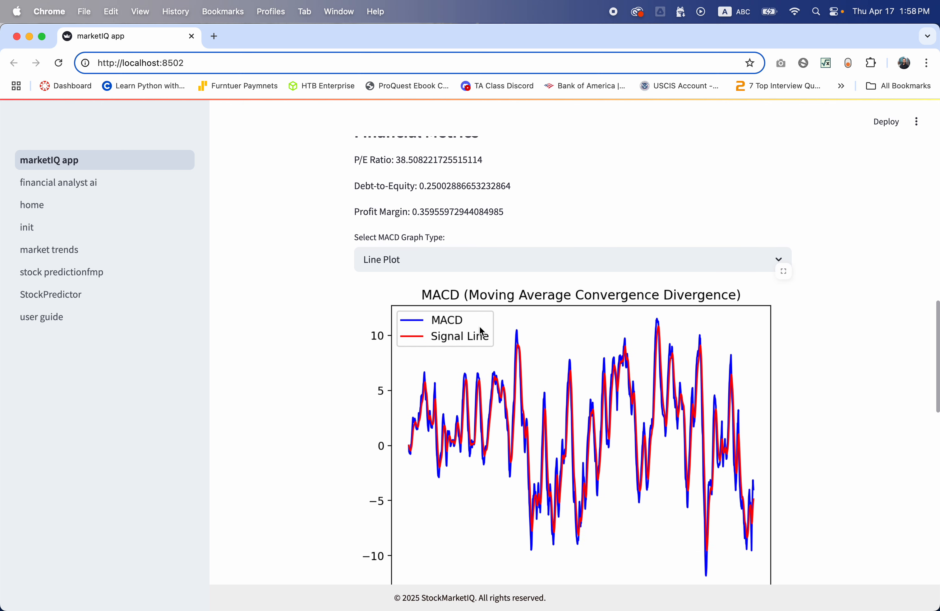
scroll(481, 331, down, 10)
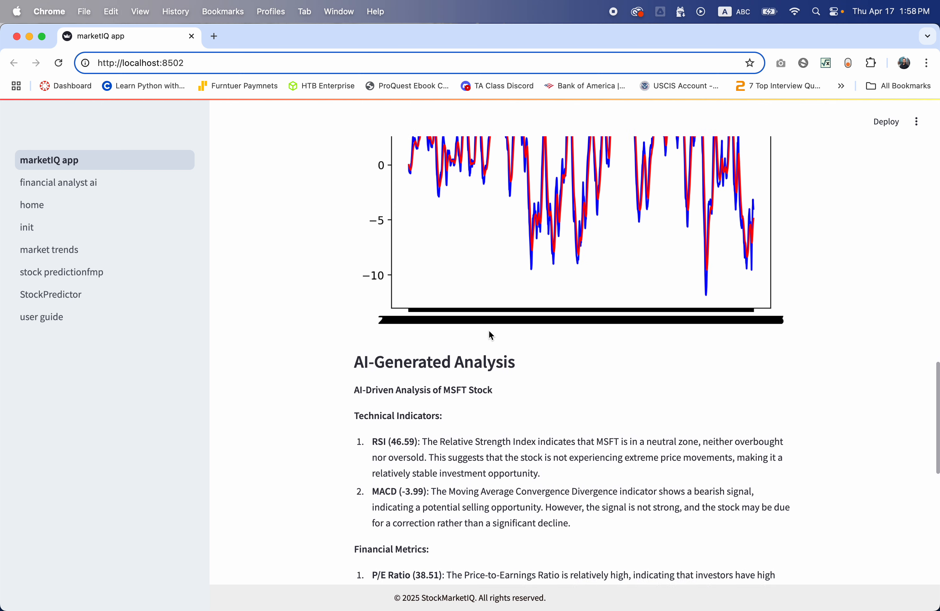
scroll(490, 333, down, 4)
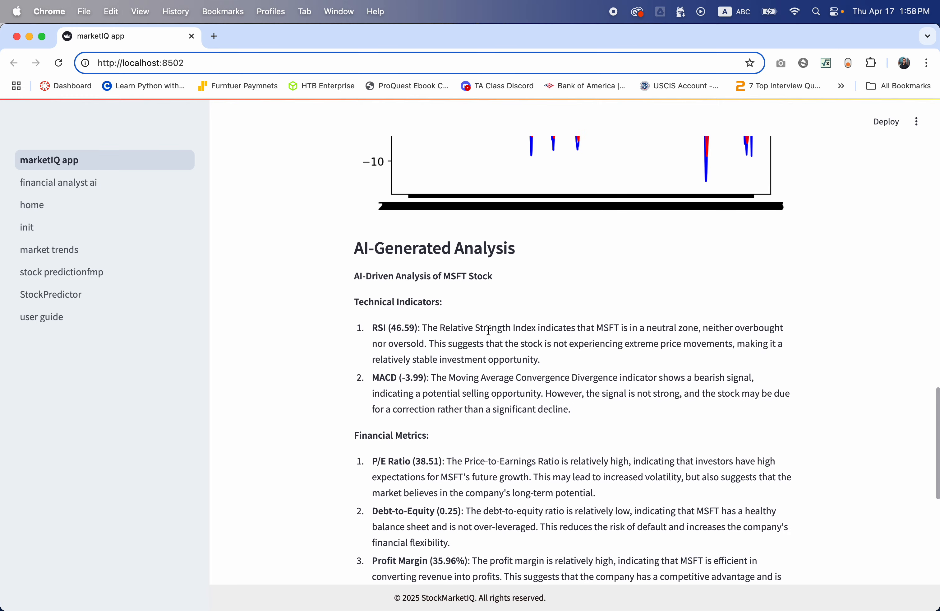
scroll(489, 330, down, 4)
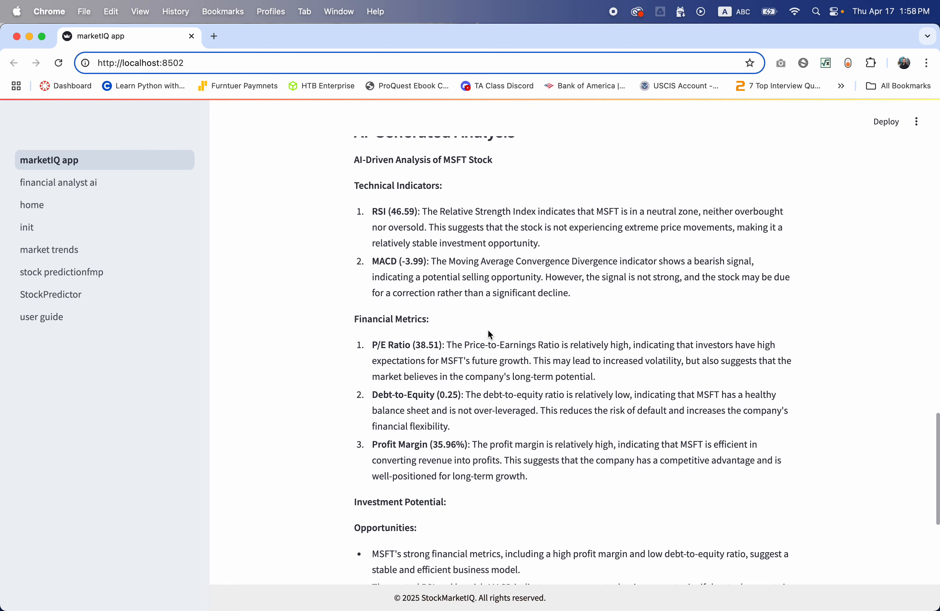
drag(377, 211, 573, 295)
scroll(531, 332, down, 3)
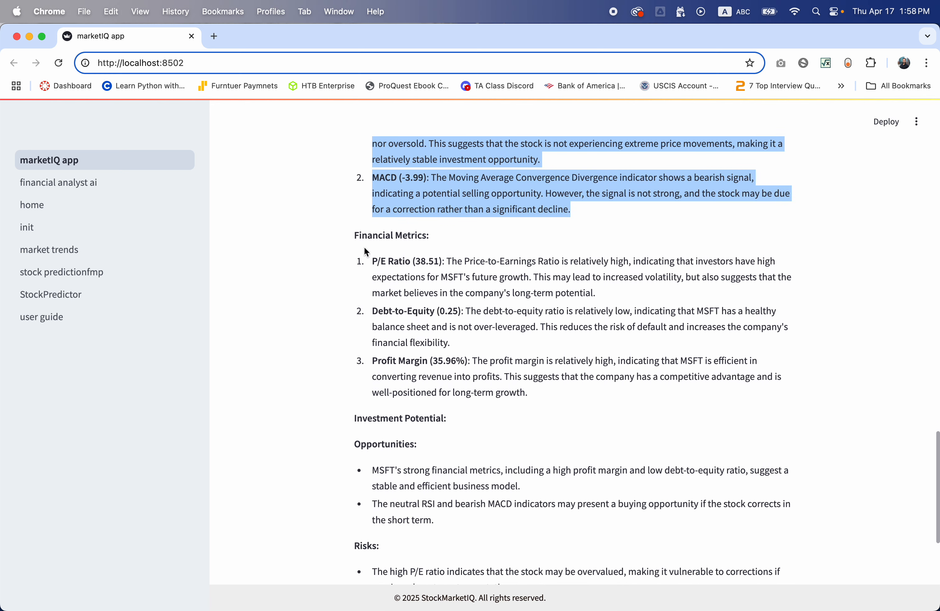
drag(353, 234, 531, 394)
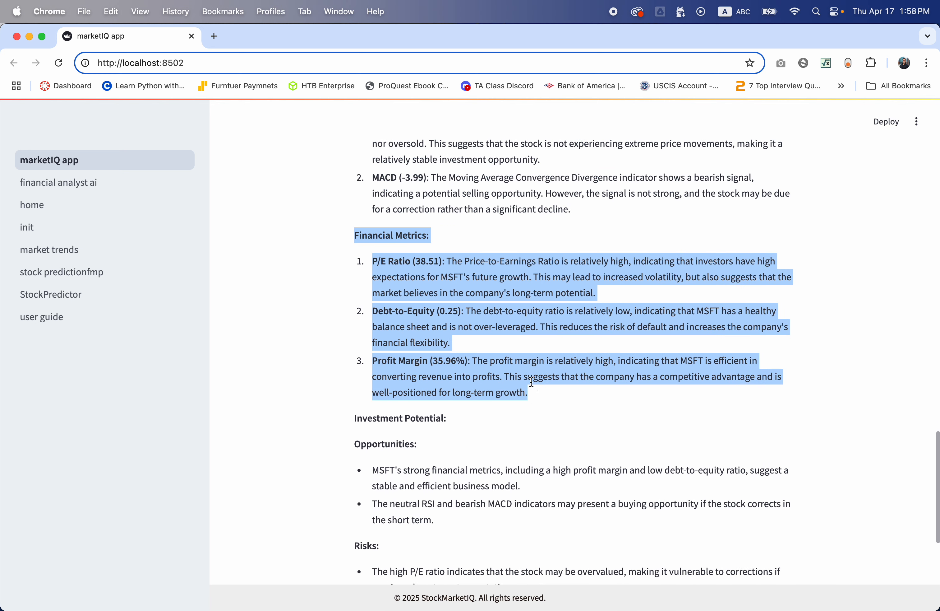
scroll(531, 381, down, 7)
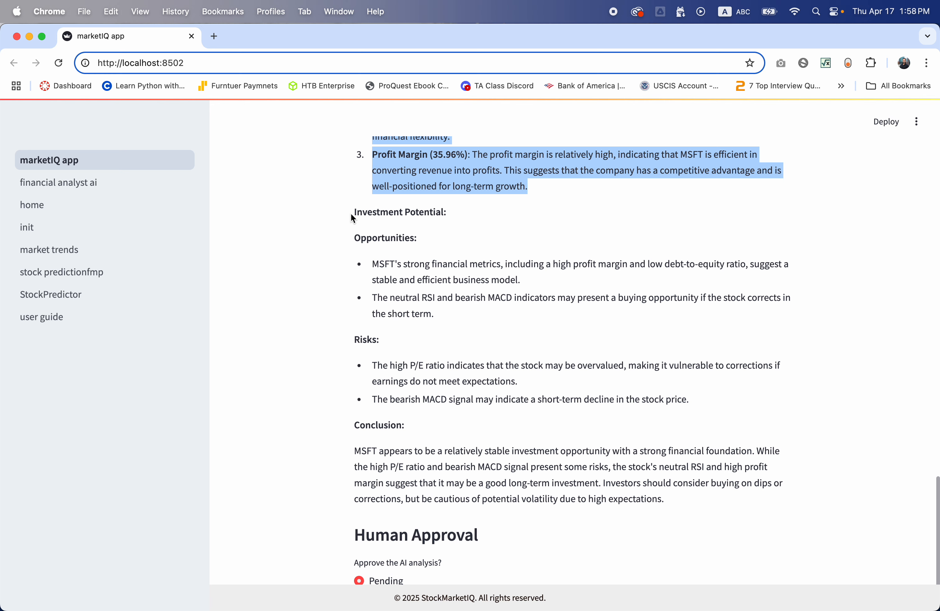
drag(350, 213, 692, 437)
scroll(569, 394, down, 3)
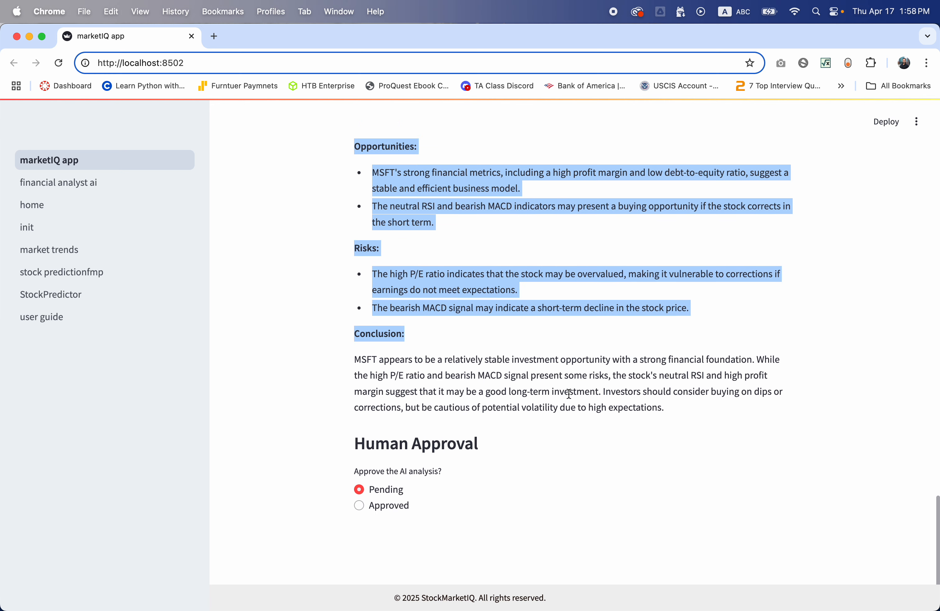
click(454, 362)
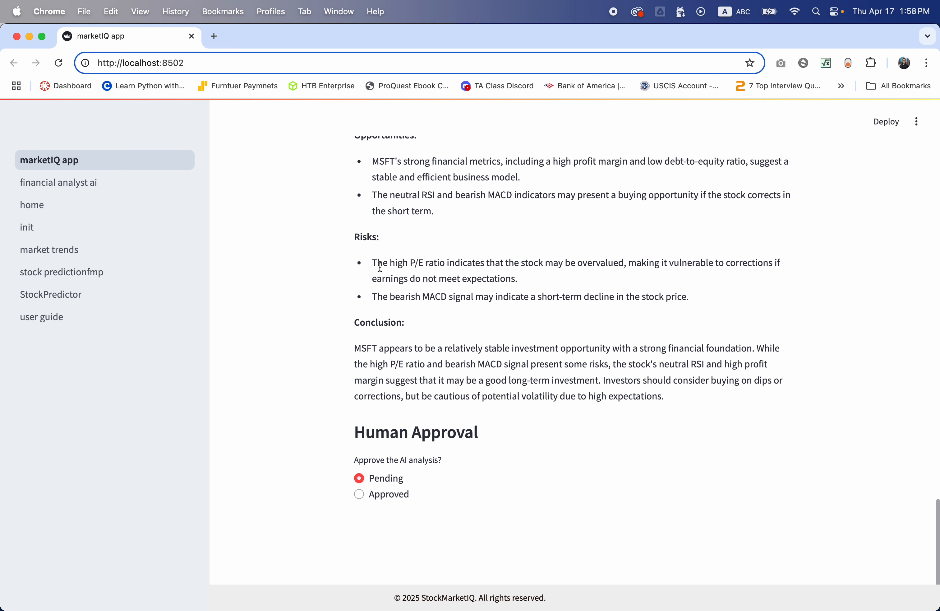
- Mark the MSFT AI analysis as Approved and review the AI-Generated Summary Report
click(360, 494)
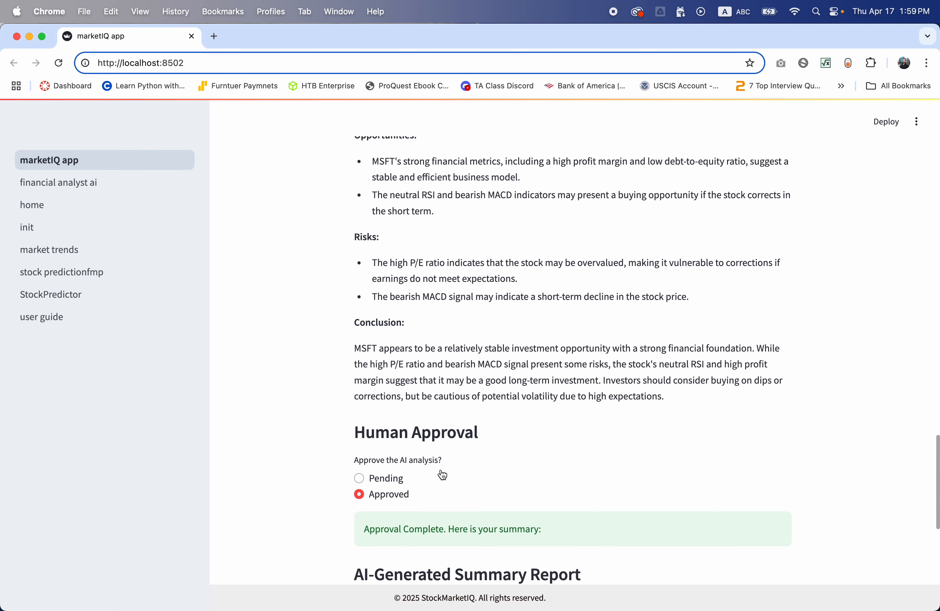
scroll(441, 475, down, 10)
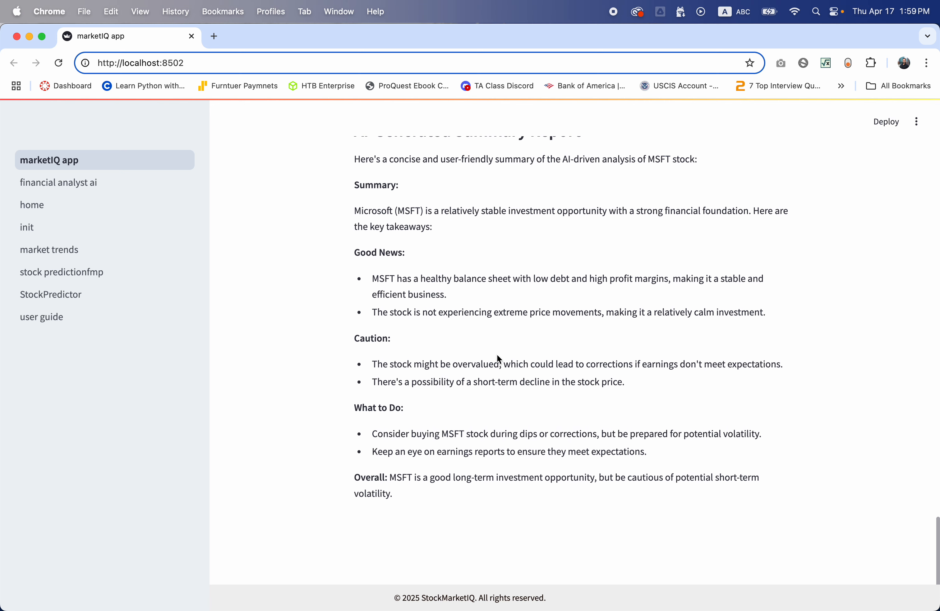
scroll(474, 350, down, 5)
scroll(480, 354, up, 5)
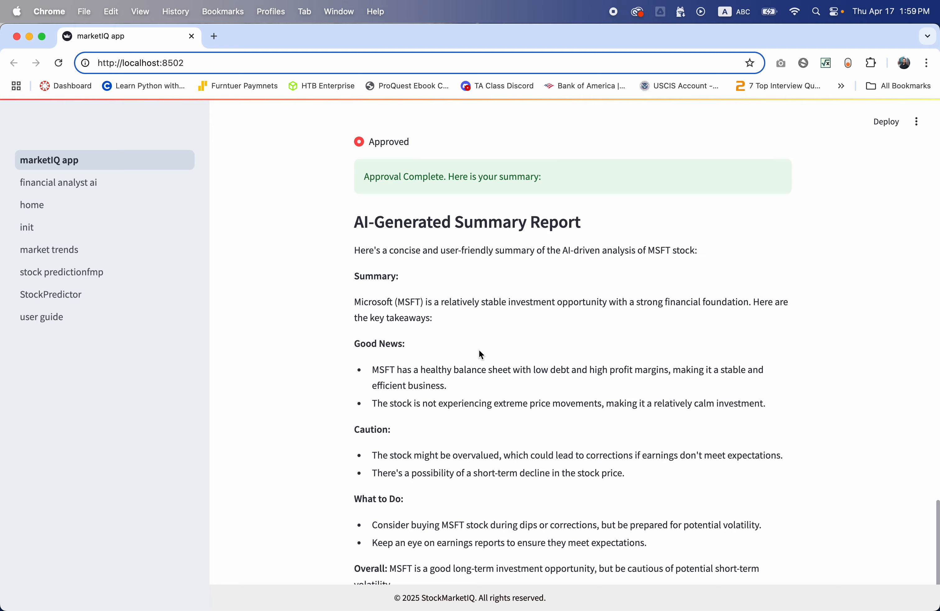
- Open the Market Trends page and select the stock DMN from the list
scroll(480, 350, up, 20)
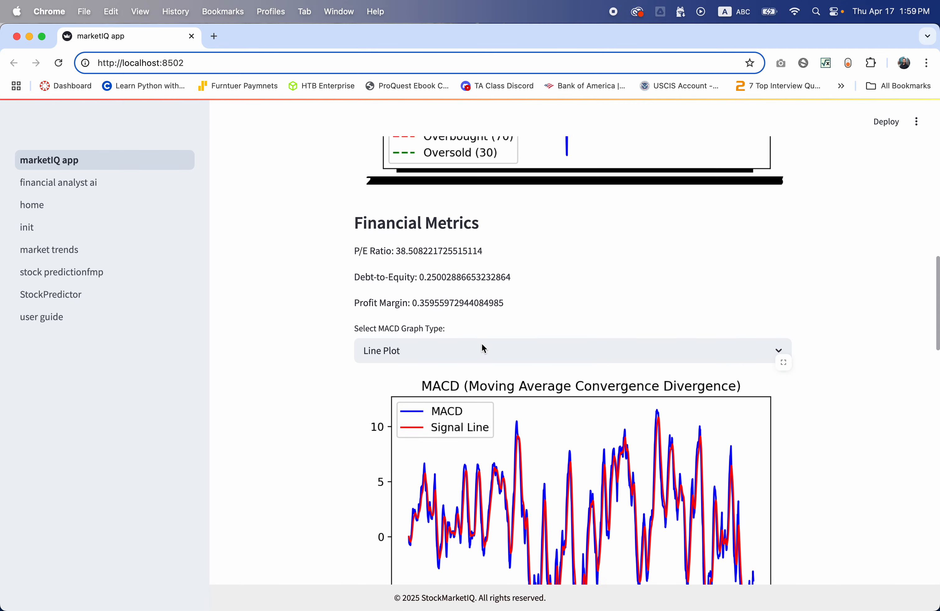
scroll(483, 344, up, 15)
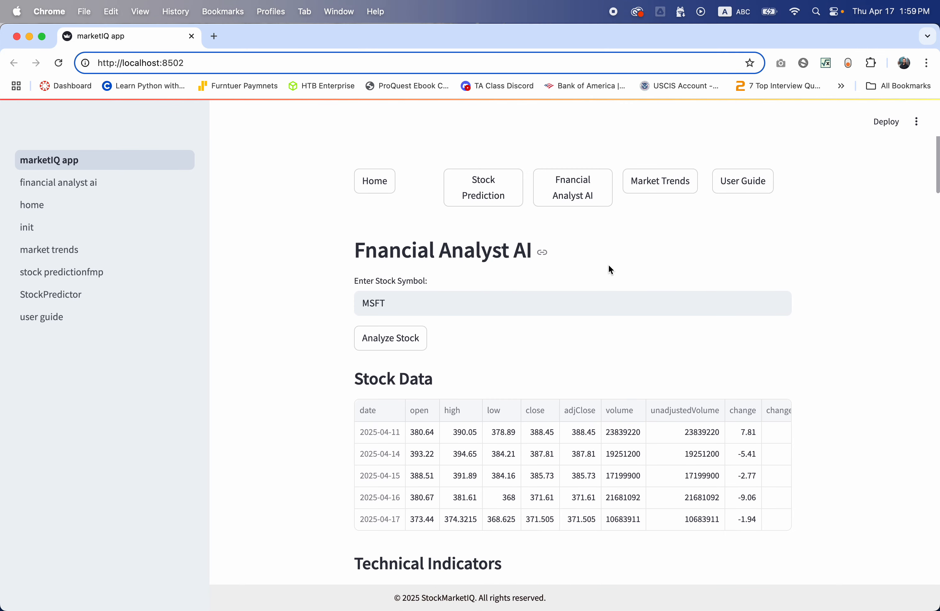
click(658, 183)
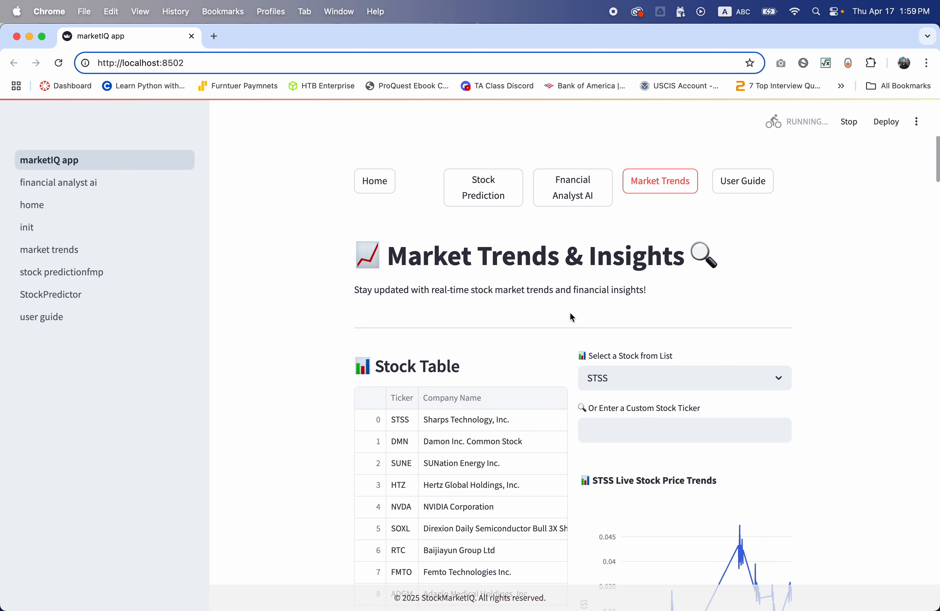
scroll(571, 315, down, 7)
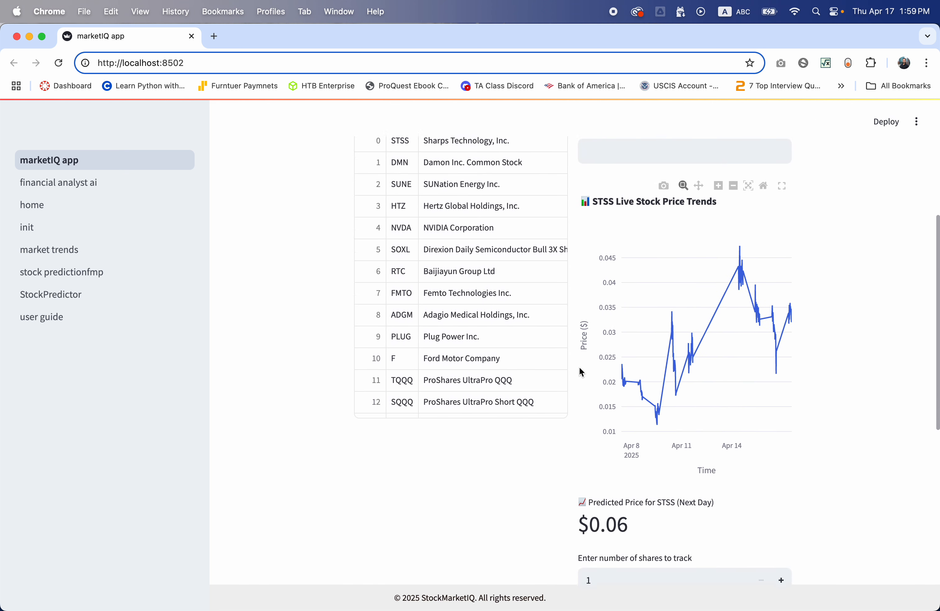
scroll(530, 381, up, 5)
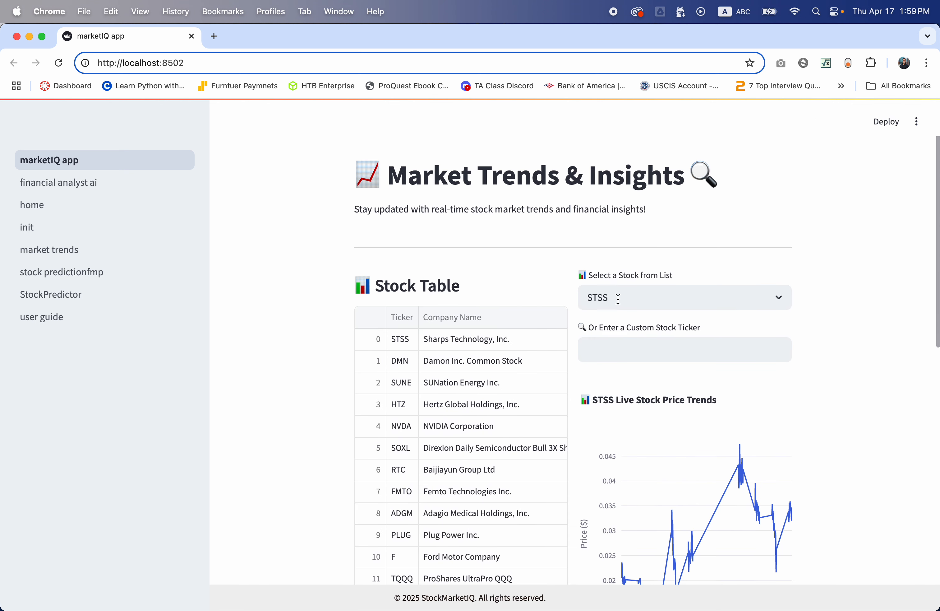
click(770, 299)
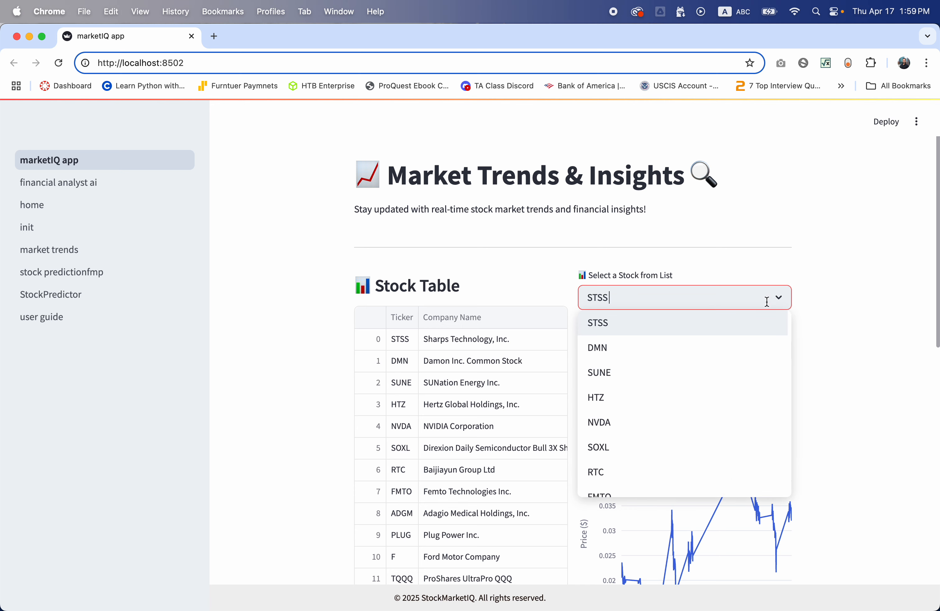
click(647, 352)
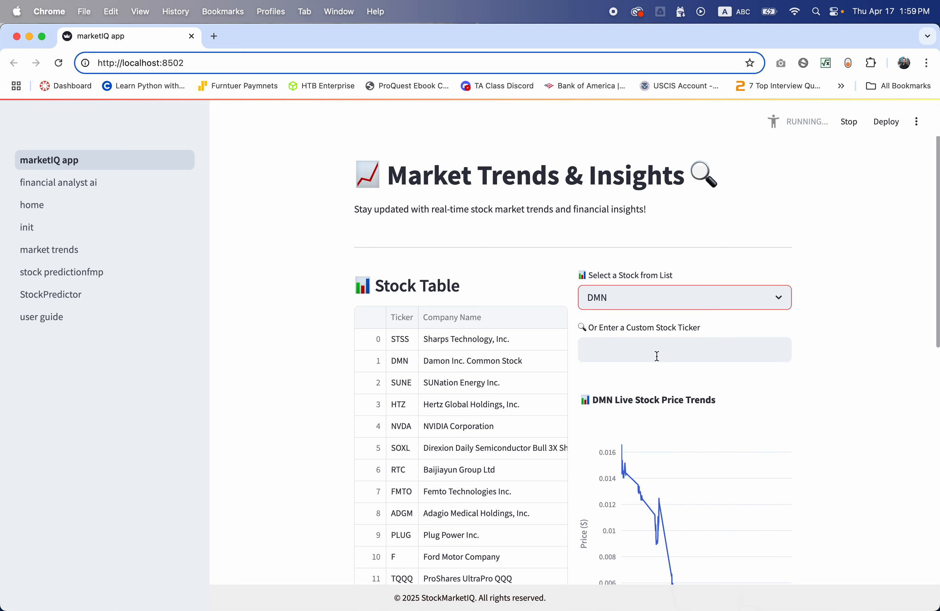
- Examine the DMN live price trend, next-day predicted price, portfolio entry fields and the Market Summary & Insights section
scroll(657, 357, down, 5)
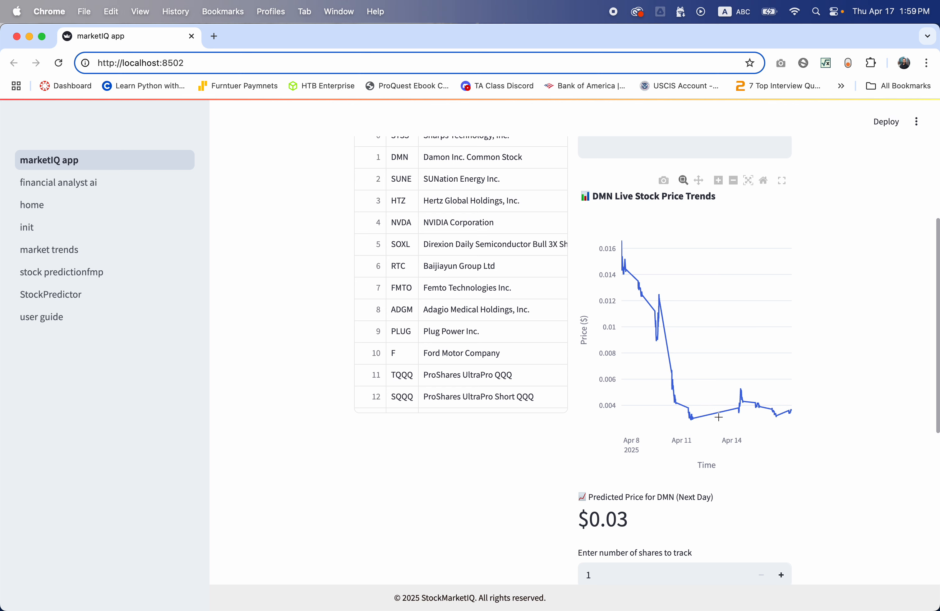
scroll(641, 369, down, 2)
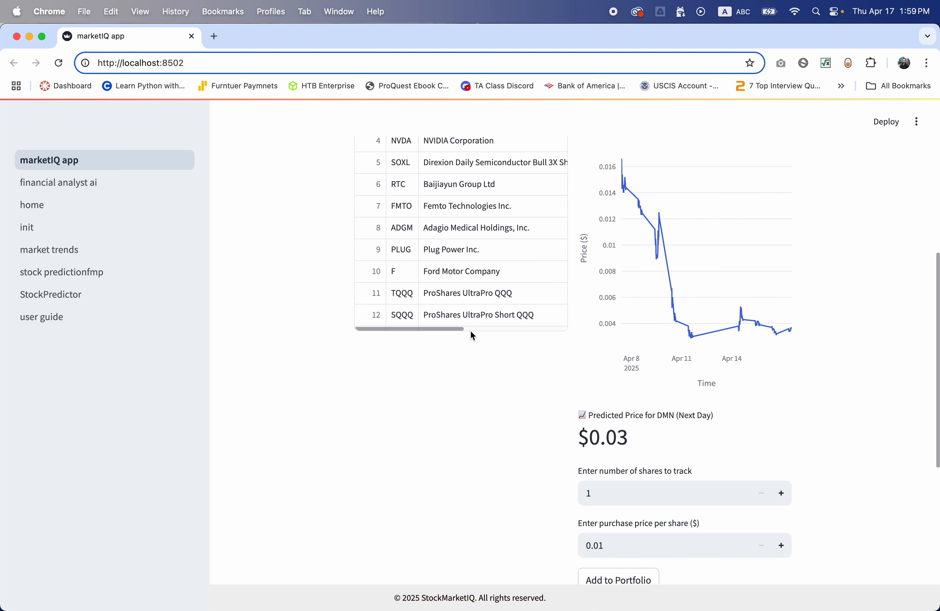
scroll(472, 341, down, 5)
scroll(475, 350, down, 2)
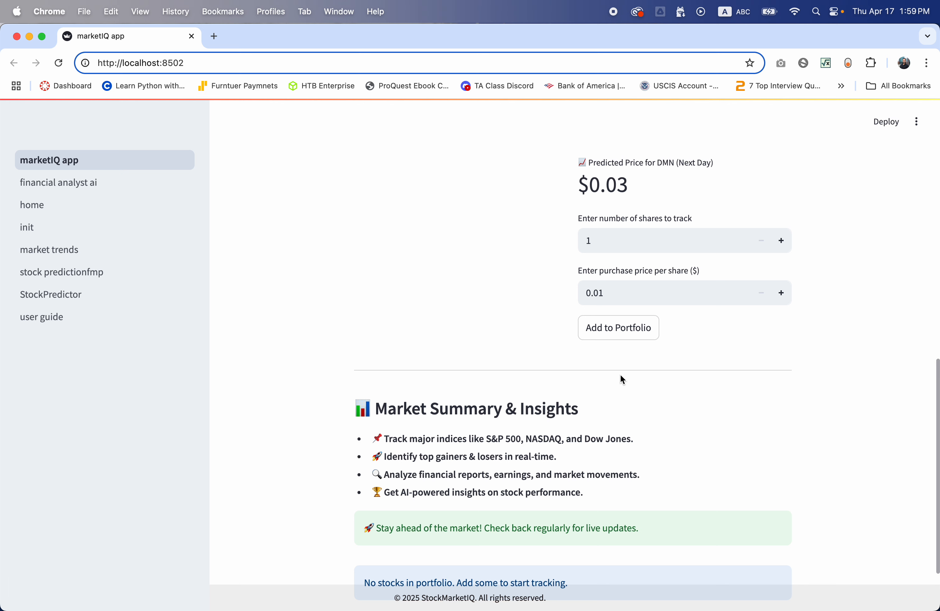
scroll(534, 371, down, 1)
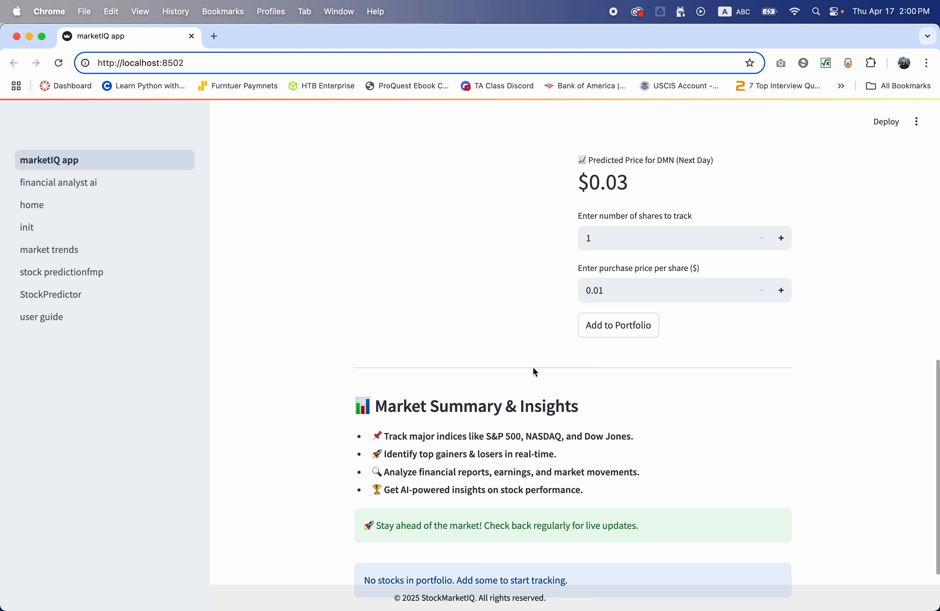
scroll(535, 369, up, 3)
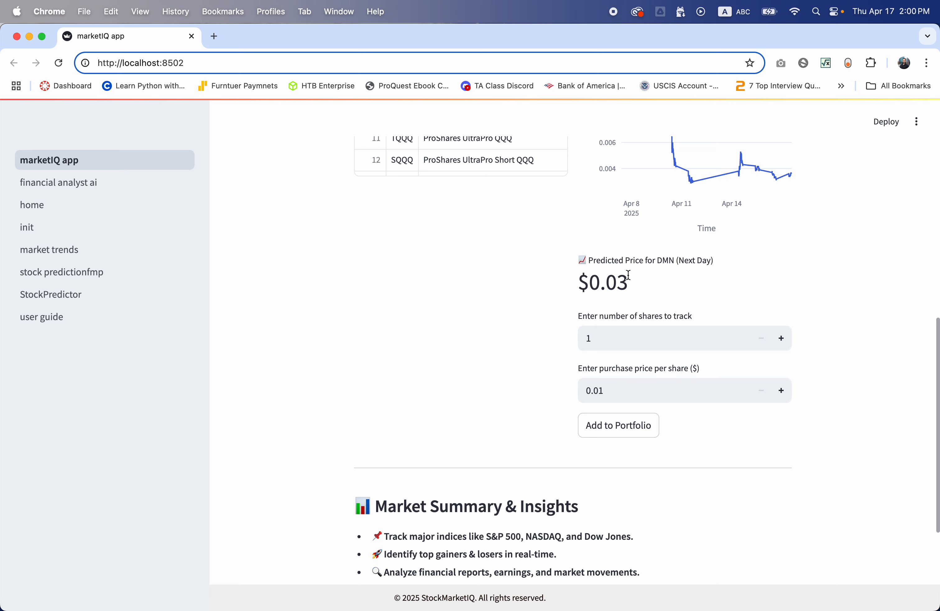
scroll(576, 318, up, 3)
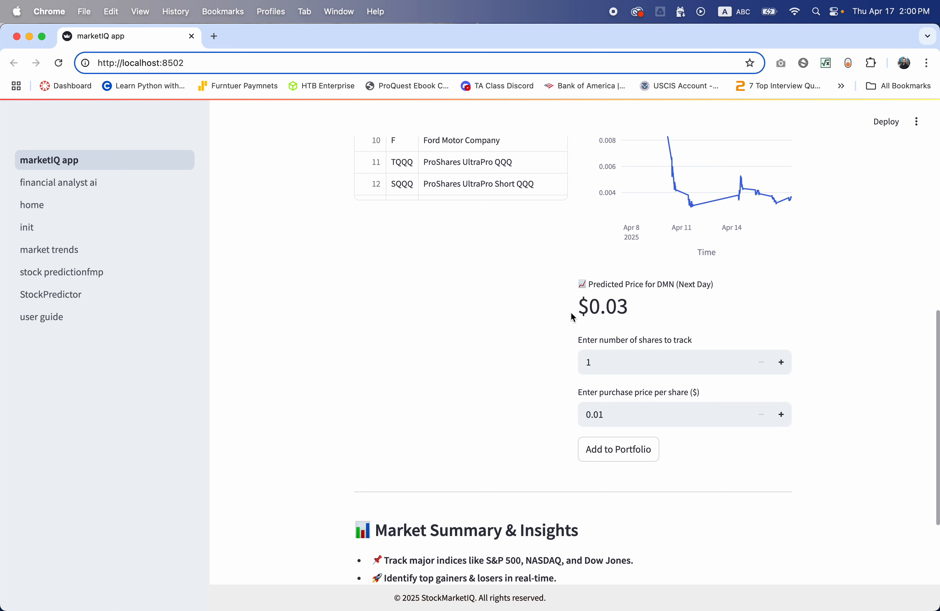
scroll(576, 320, down, 5)
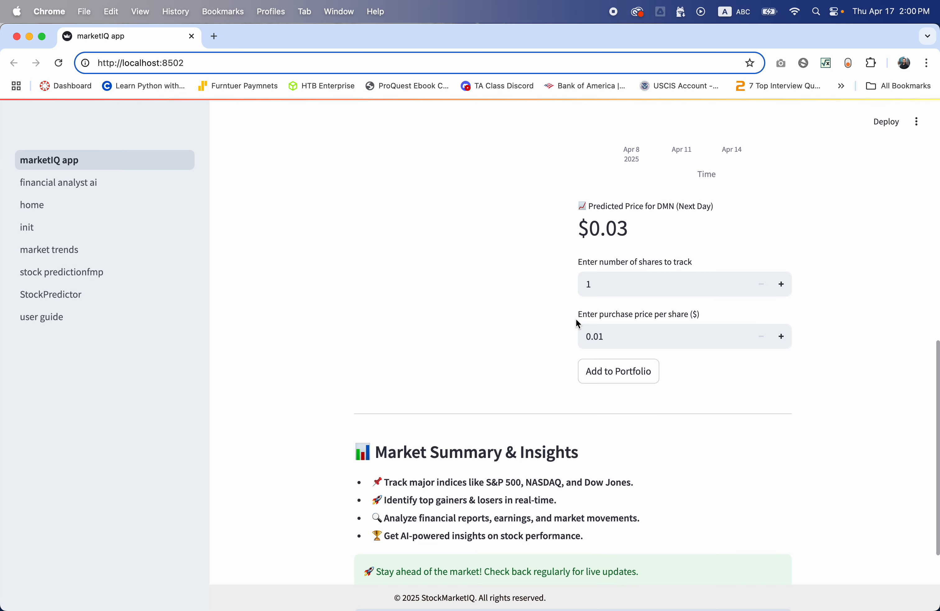
scroll(583, 322, down, 2)
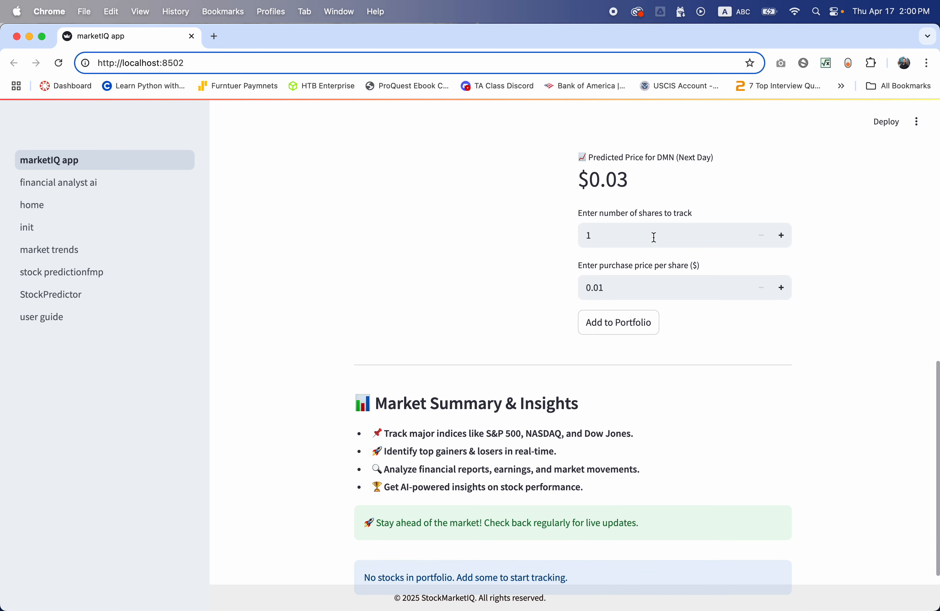
- Add 1 share of DMN at a purchase price of $0.01 to the portfolio and view the My Portfolio table
click(654, 230)
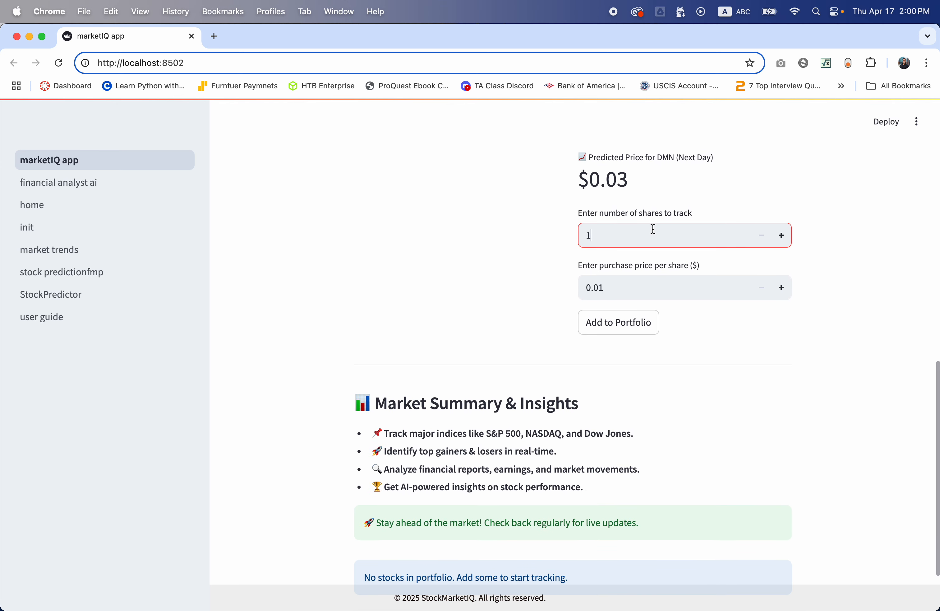
click(607, 332)
scroll(512, 300, down, 5)
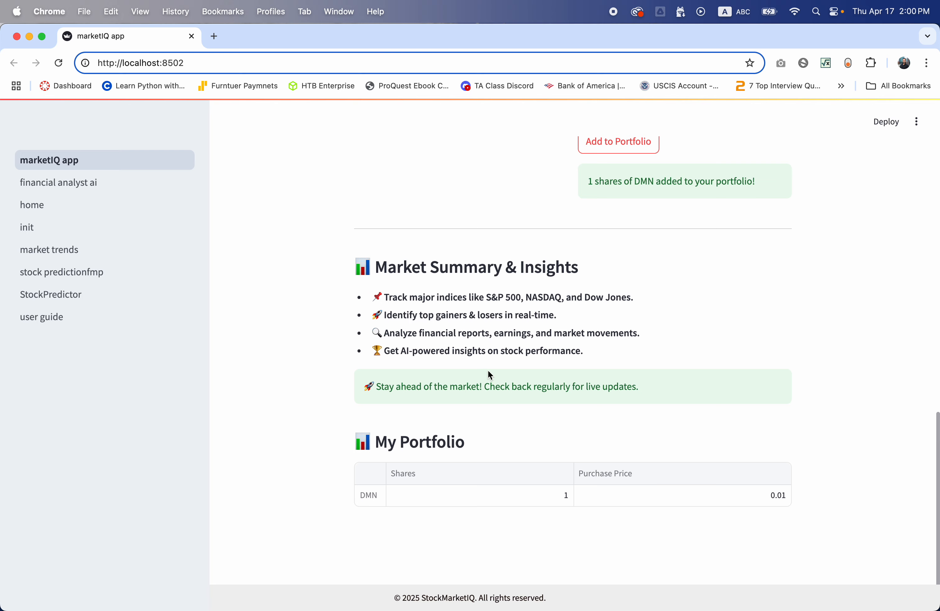
- Open the User Guide page and read its Getting Started introduction
scroll(492, 368, up, 15)
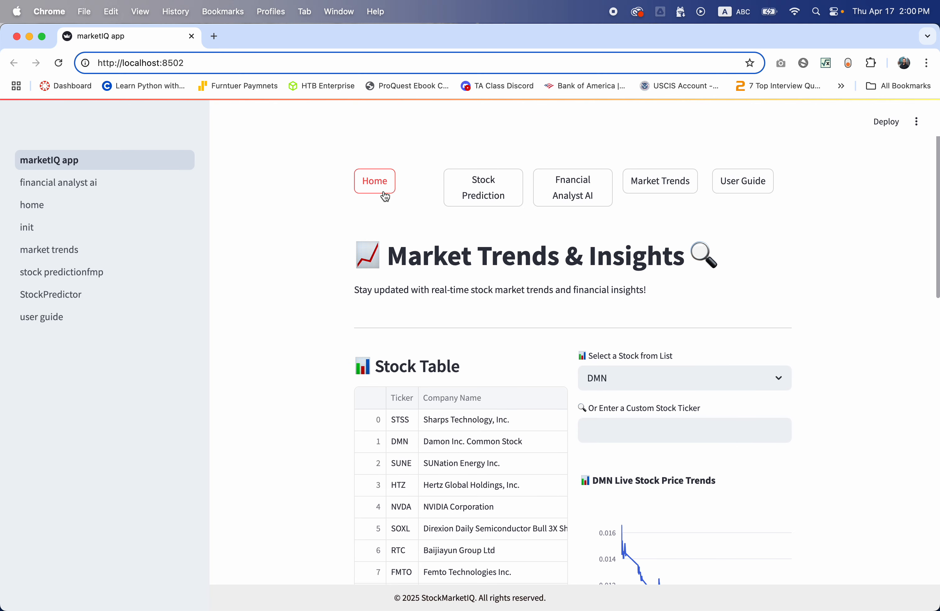
click(744, 190)
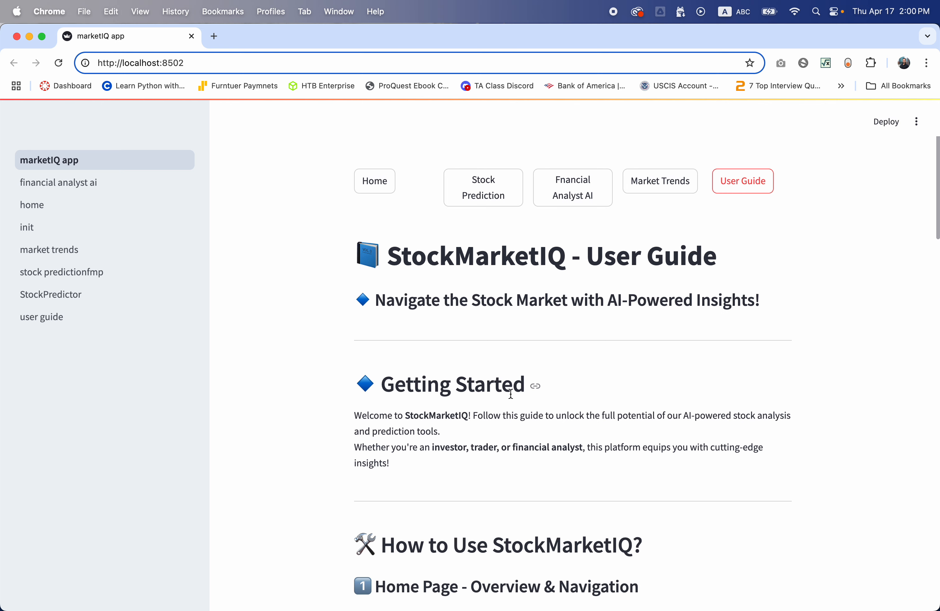
scroll(511, 393, down, 3)
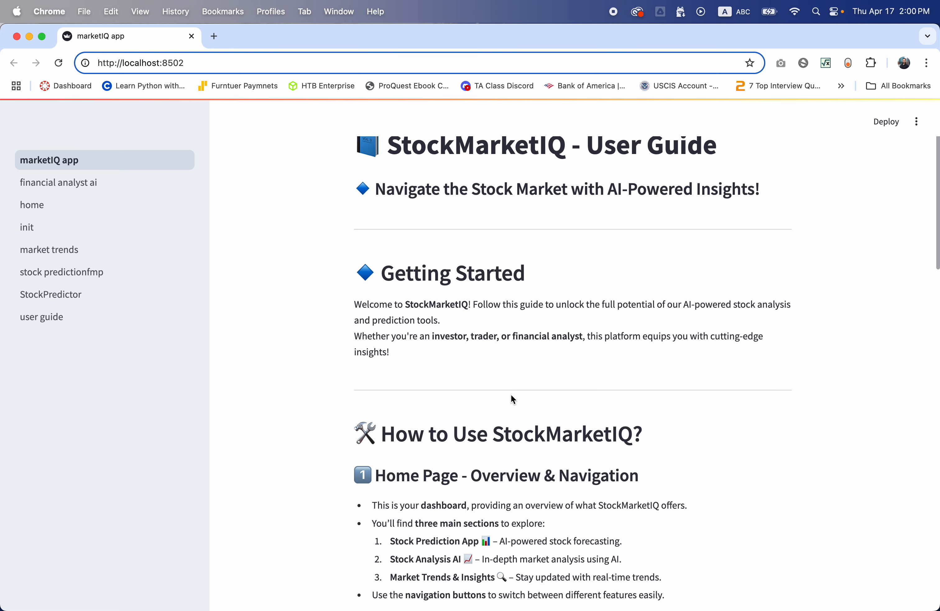
scroll(512, 397, up, 2)
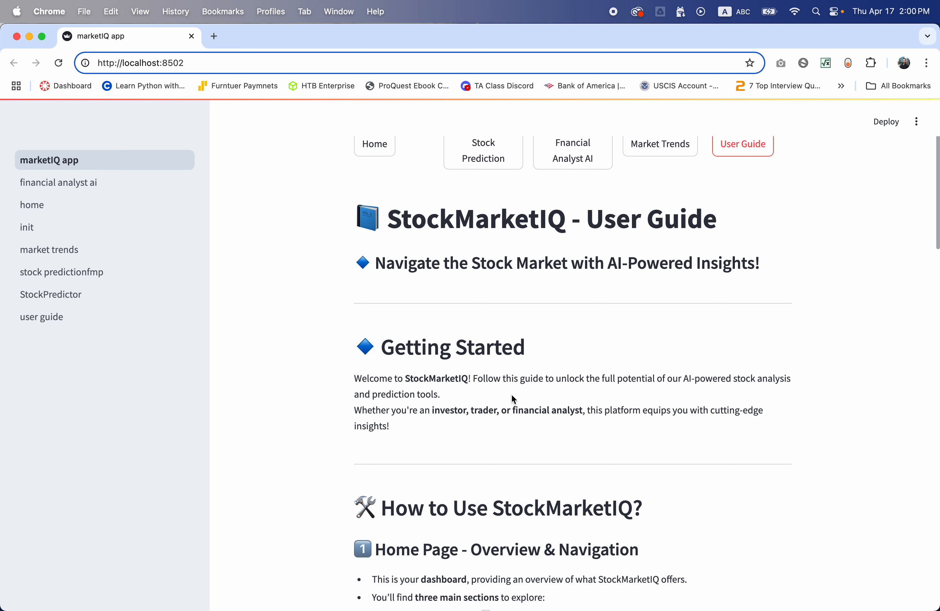
scroll(513, 398, down, 4)
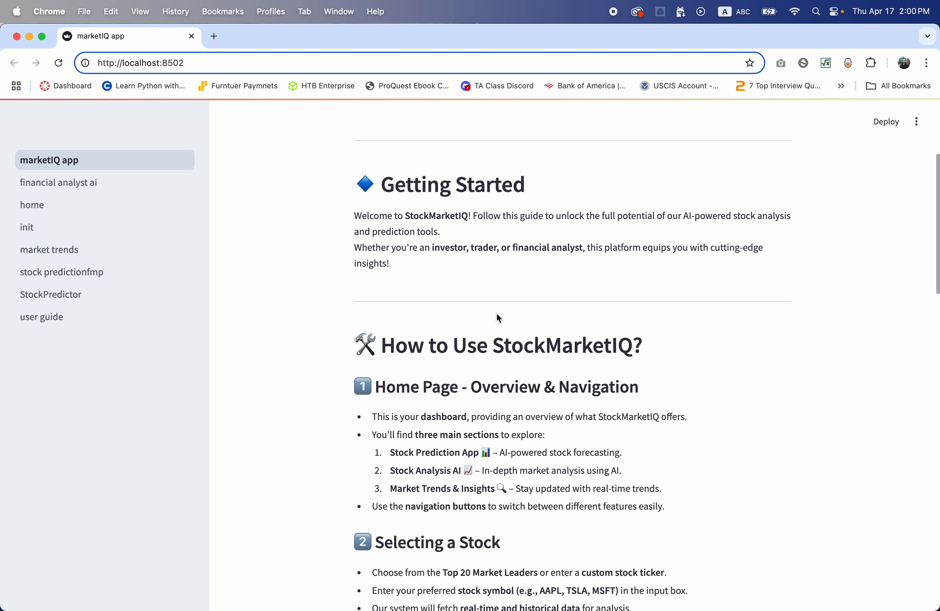
- Read the User Guide sections on Home Page navigation, Selecting a Stock and Setting the Date Range
scroll(498, 314, down, 3)
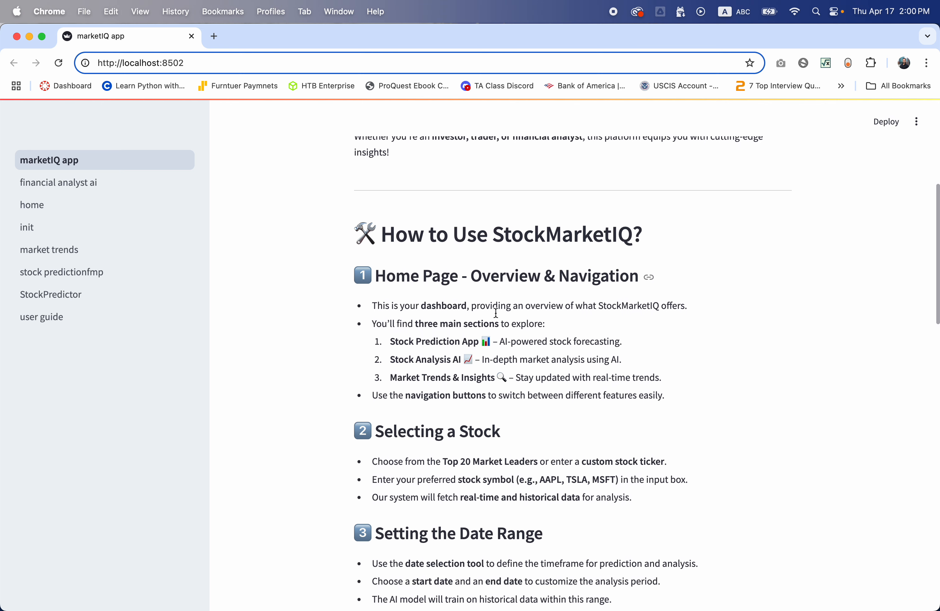
scroll(496, 312, down, 3)
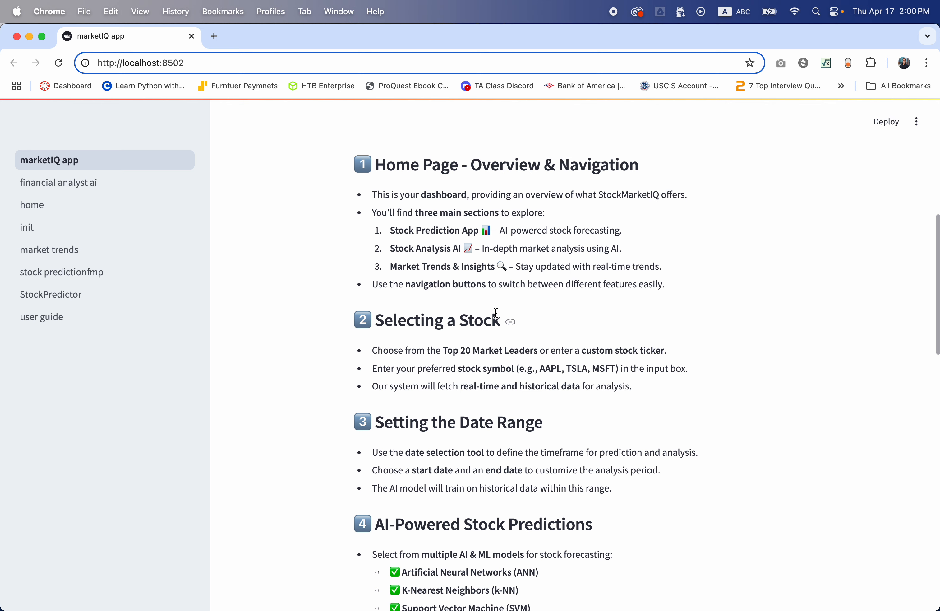
scroll(496, 312, down, 1)
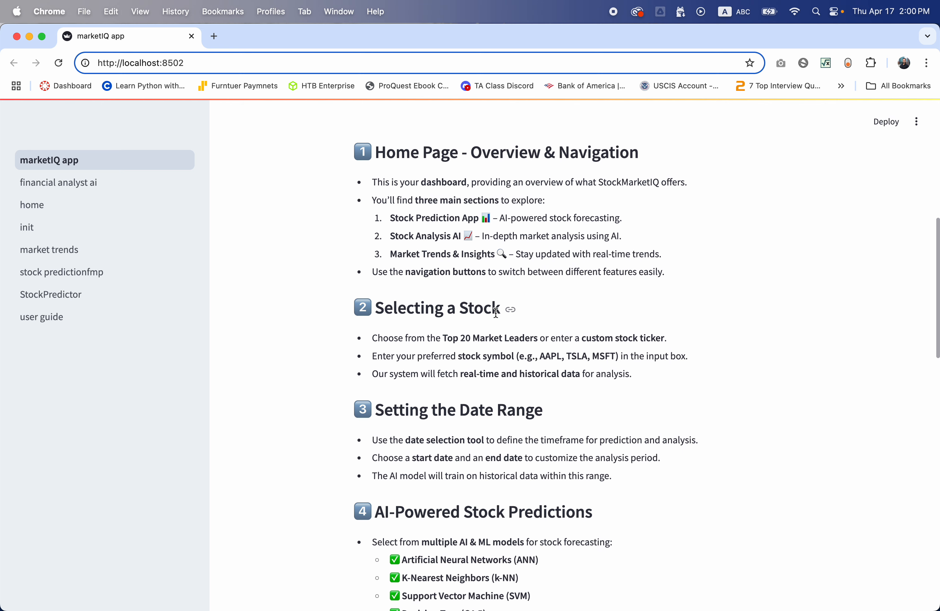
scroll(496, 312, down, 2)
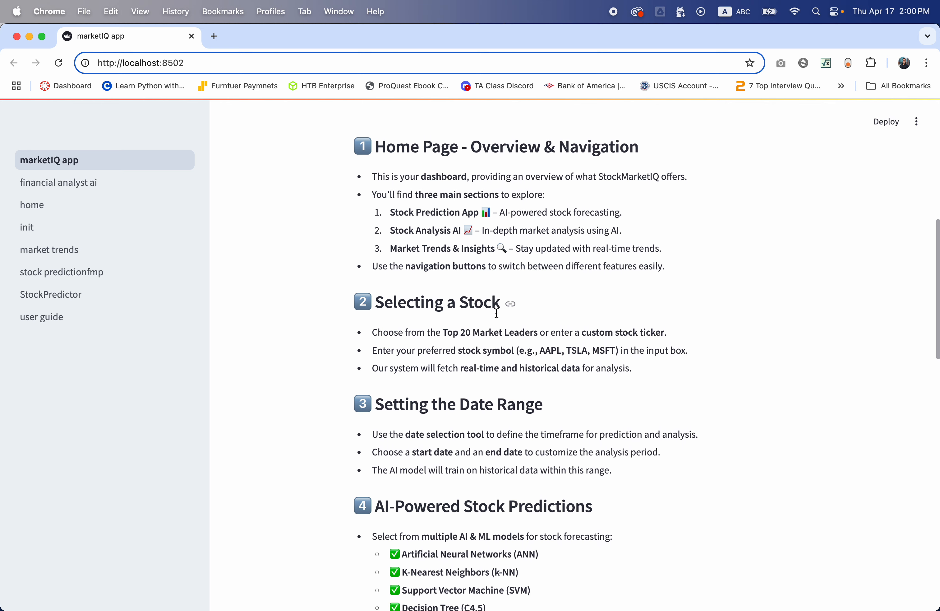
scroll(496, 313, up, 1)
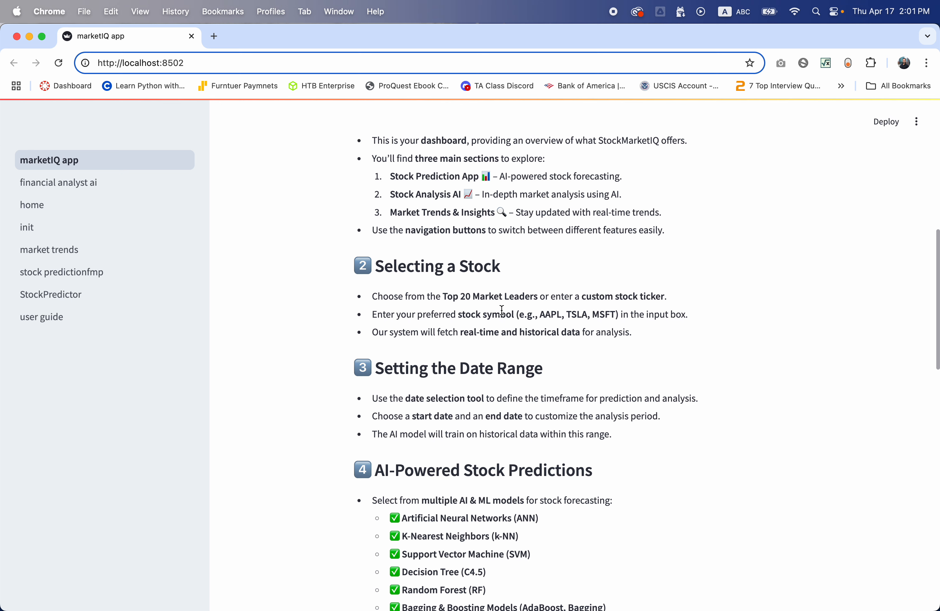
scroll(501, 310, down, 3)
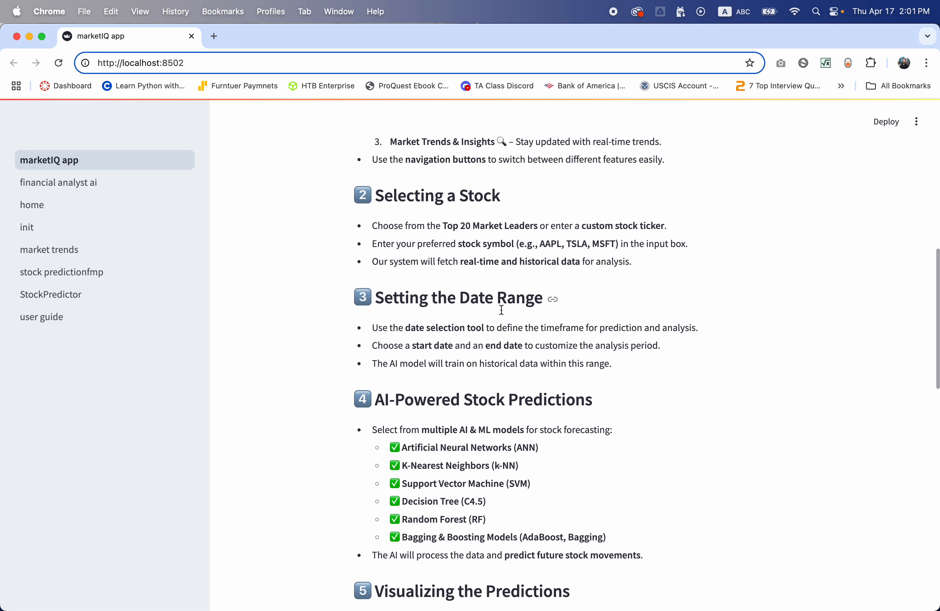
scroll(500, 310, down, 1)
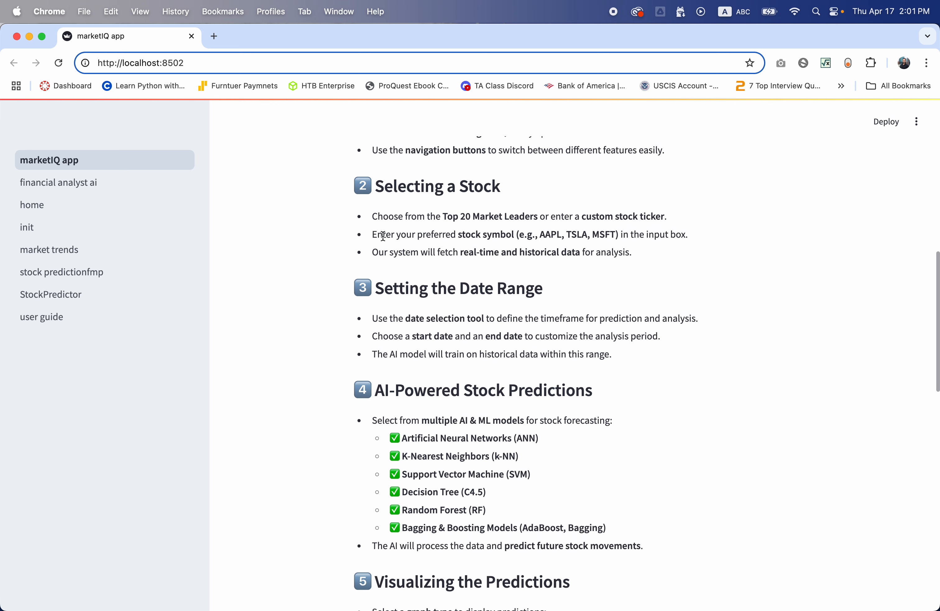
scroll(430, 248, down, 4)
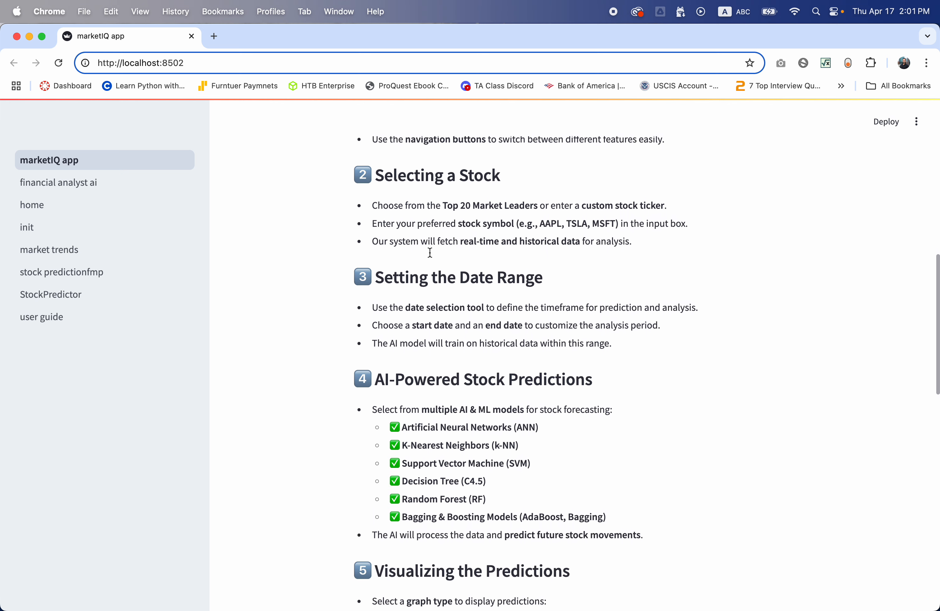
- Read the guide's sections on AI-Powered Stock Predictions, Visualizing the Predictions, Understanding Model Accuracy and Customizing Stock Analysis
scroll(431, 257, down, 2)
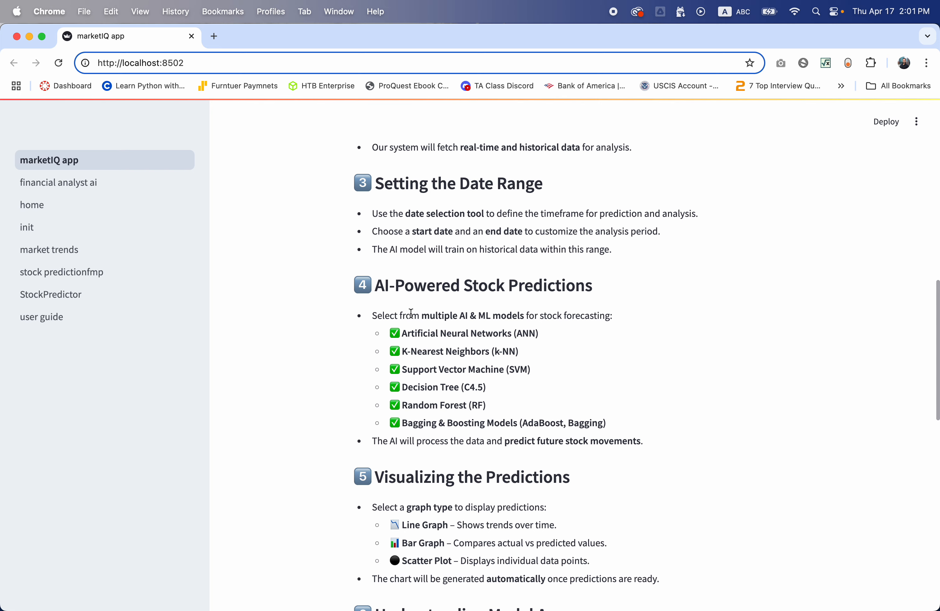
scroll(411, 315, down, 3)
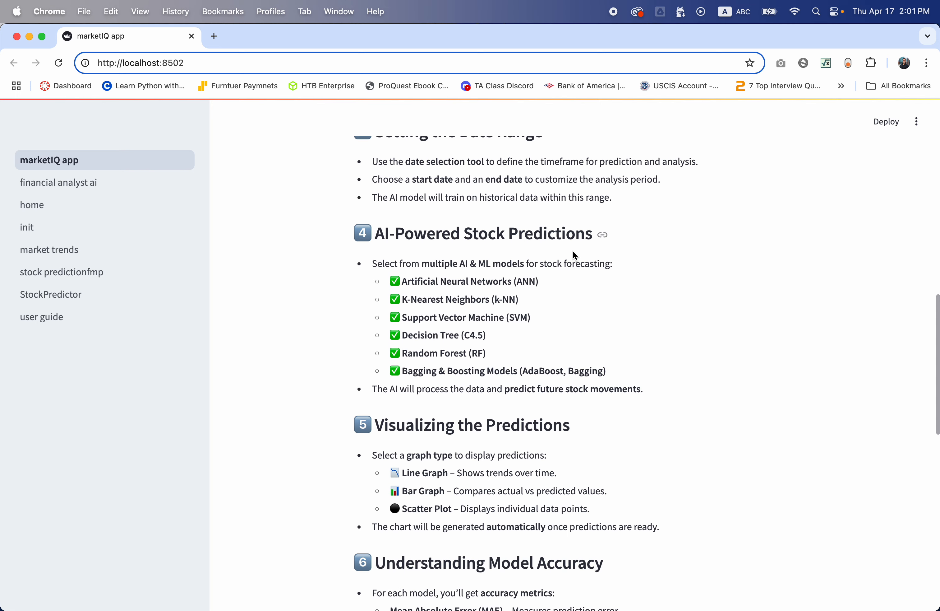
scroll(422, 300, down, 4)
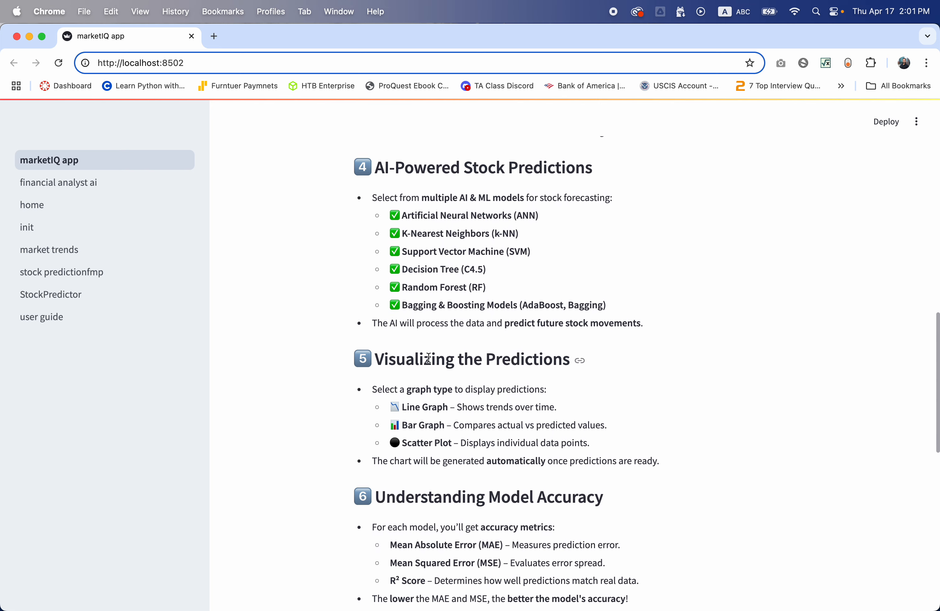
scroll(432, 342, down, 4)
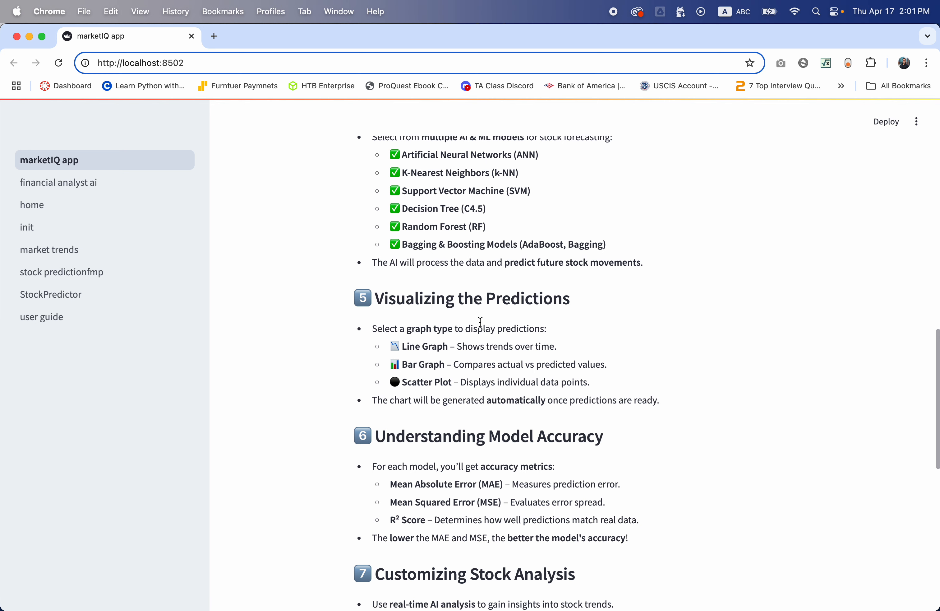
scroll(444, 333, down, 4)
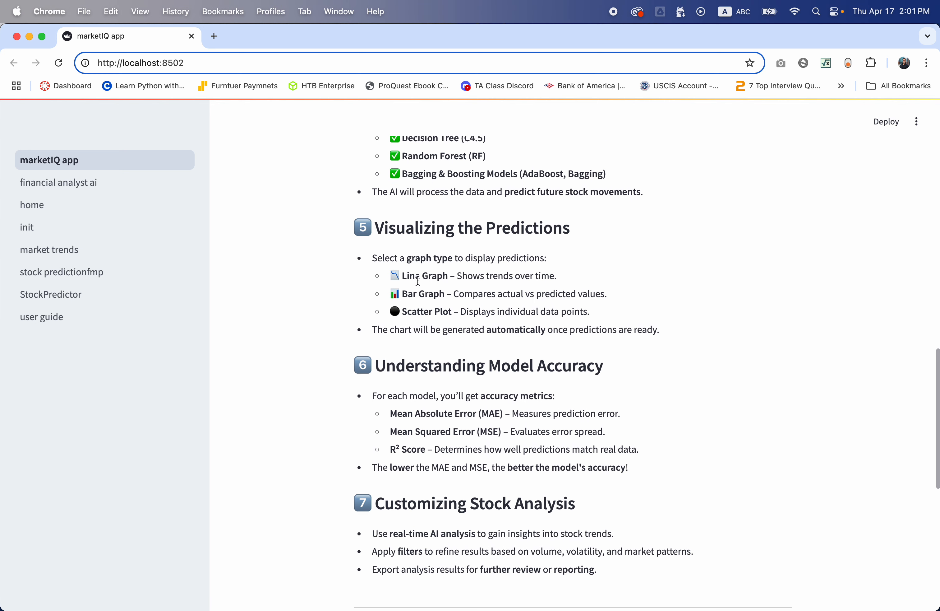
scroll(433, 348, down, 5)
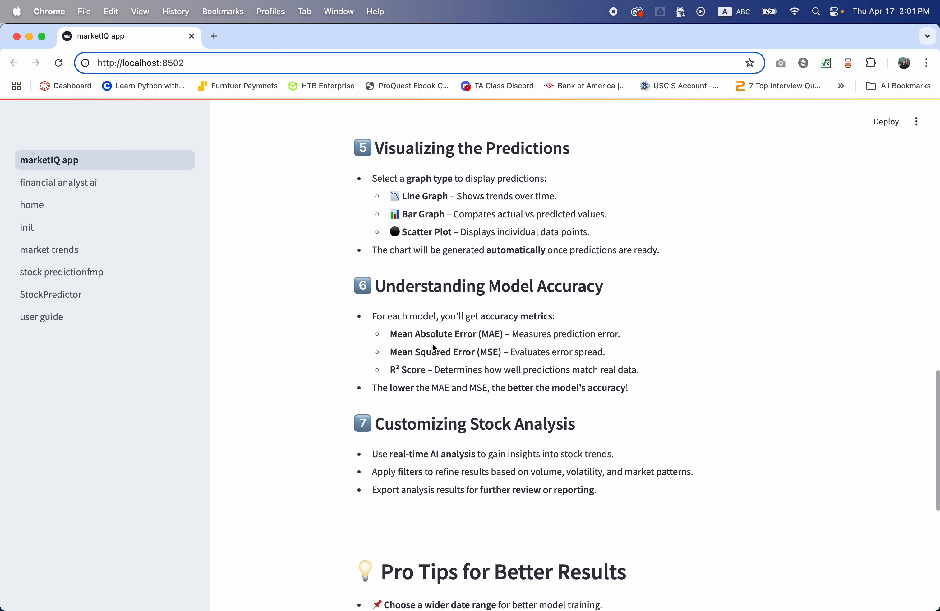
scroll(428, 340, down, 4)
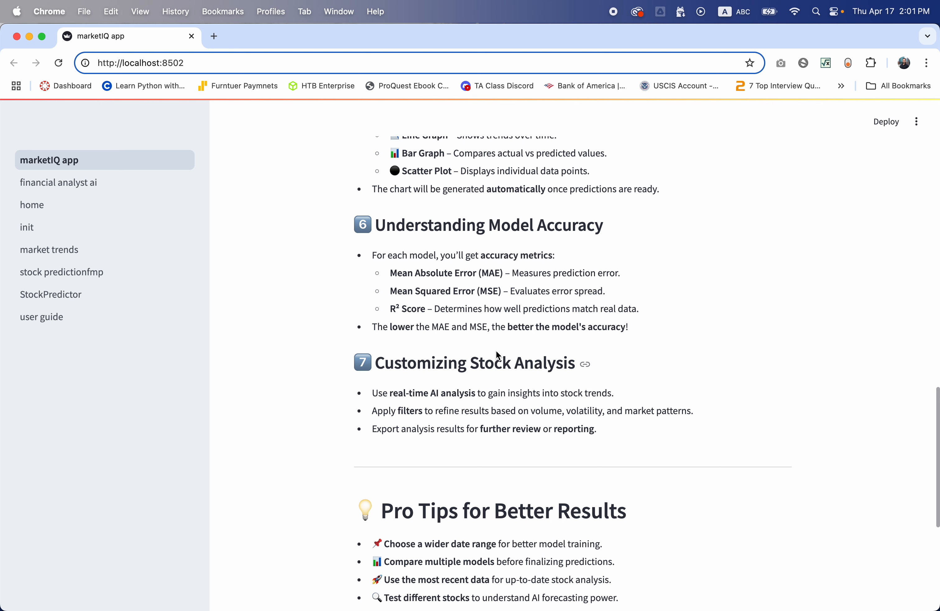
scroll(497, 341, down, 5)
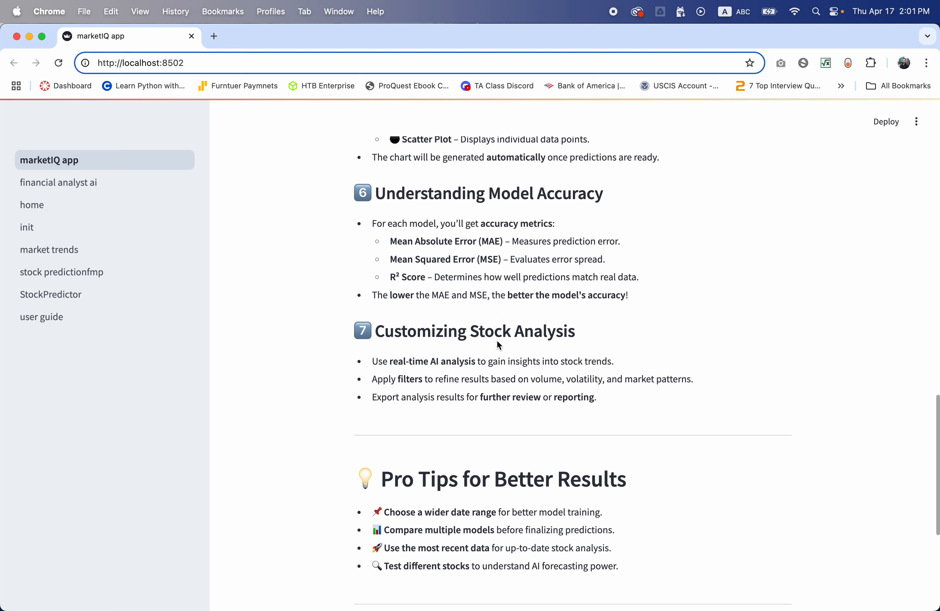
- Review the Pro Tips for Better Results and Need Help sections at the end of the User Guide
scroll(498, 343, down, 3)
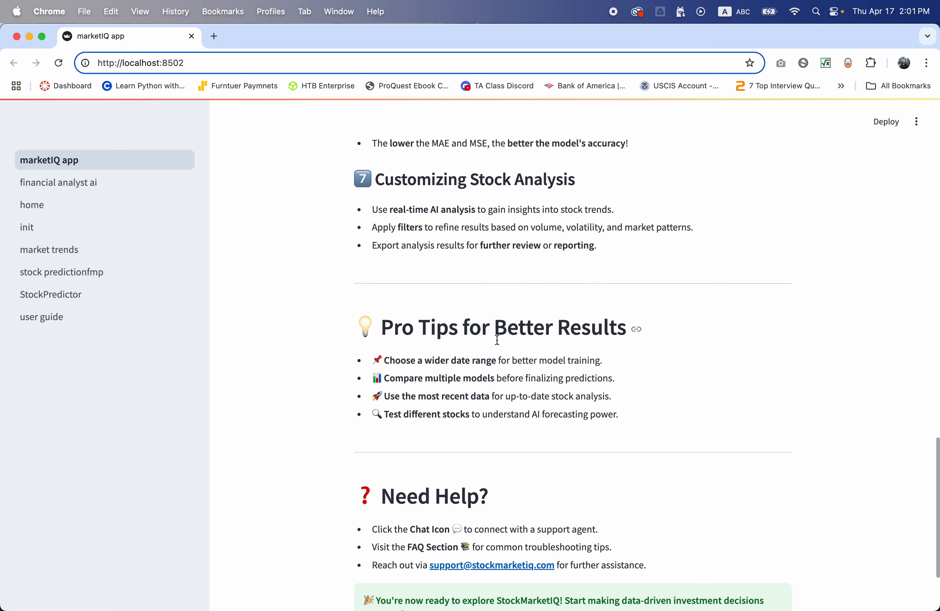
scroll(498, 341, down, 1)
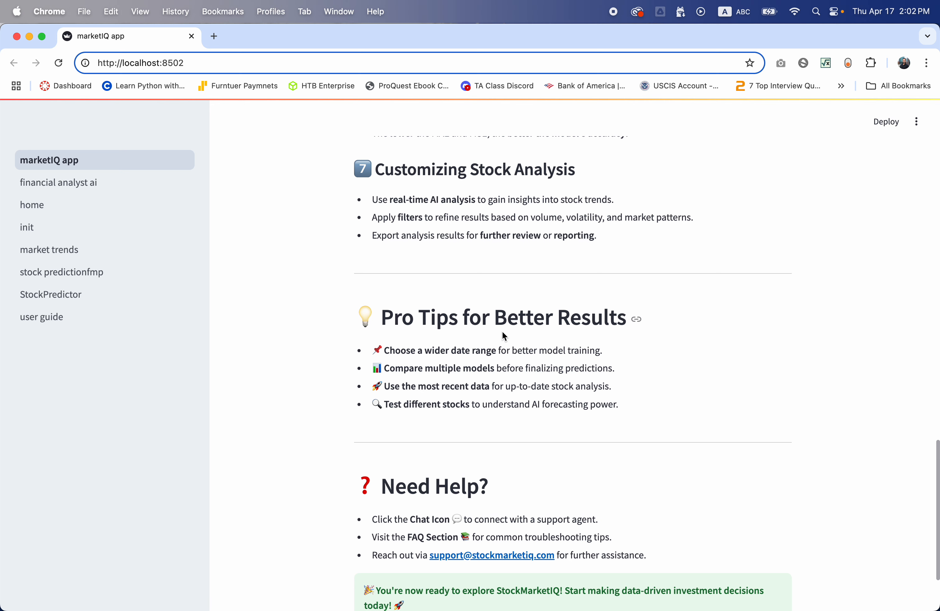
scroll(505, 333, down, 3)
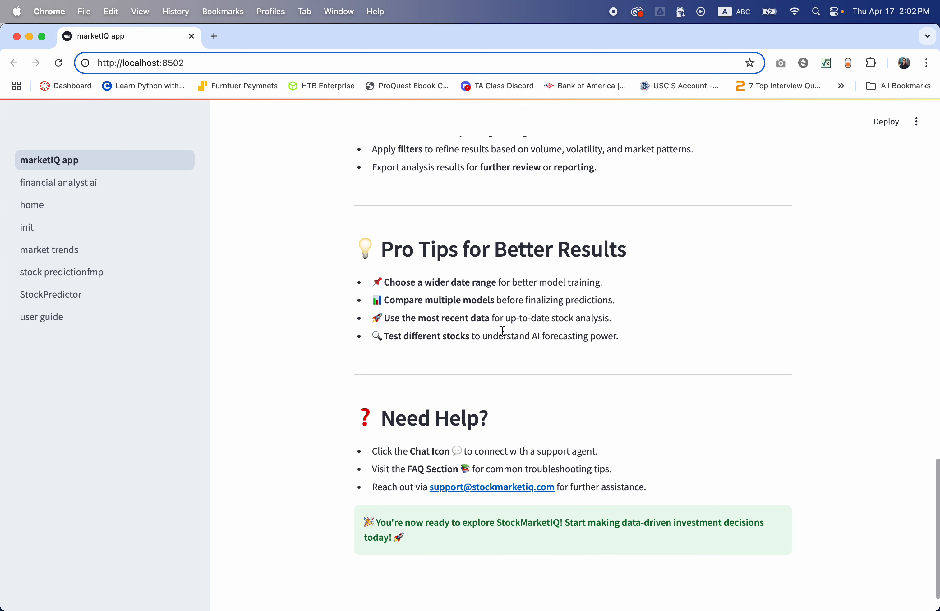
scroll(503, 331, down, 2)
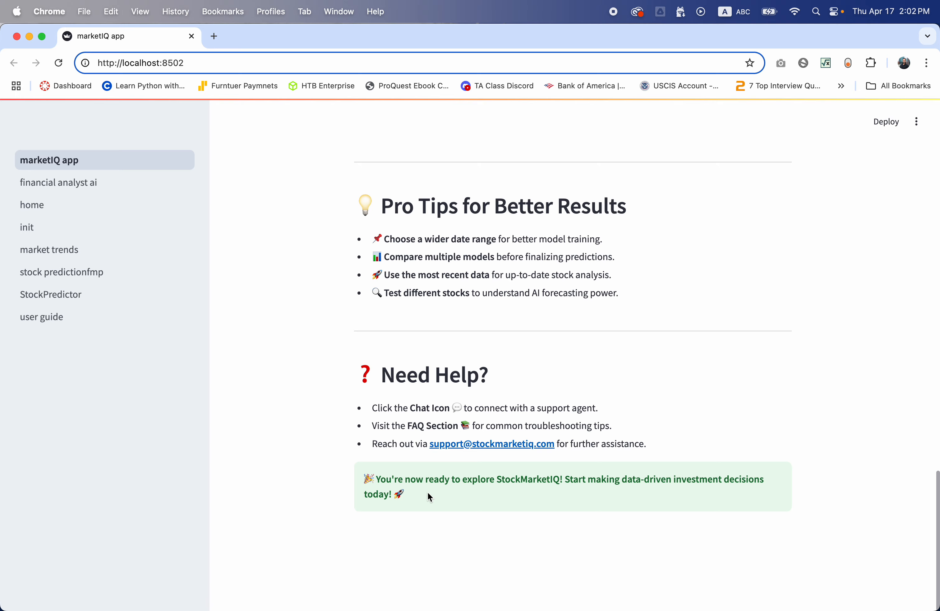
- Return to the Home page and read the disclaimer's Important Notes and the Welcome to StockMarketIQ introduction
scroll(431, 499, up, 15)
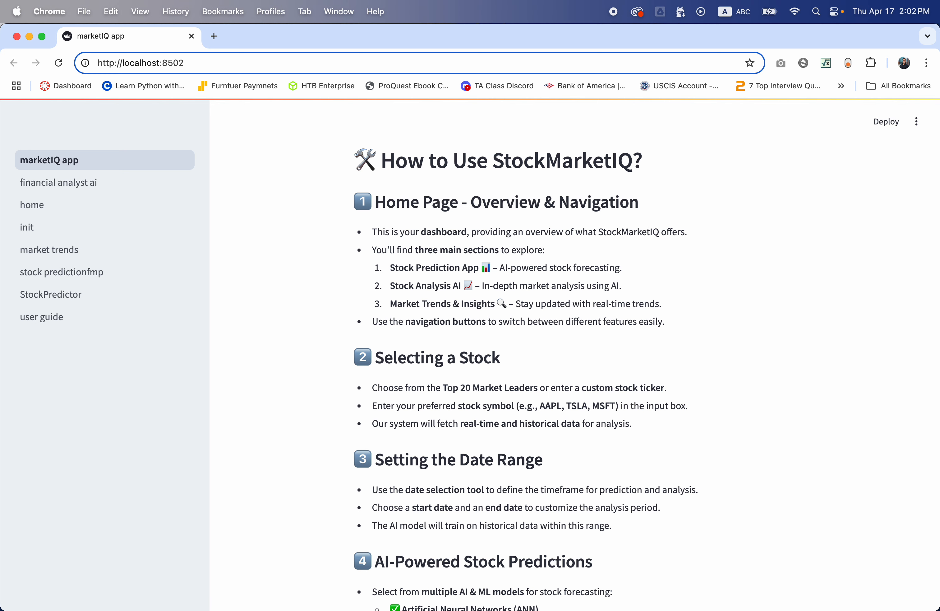
scroll(535, 219, up, 10)
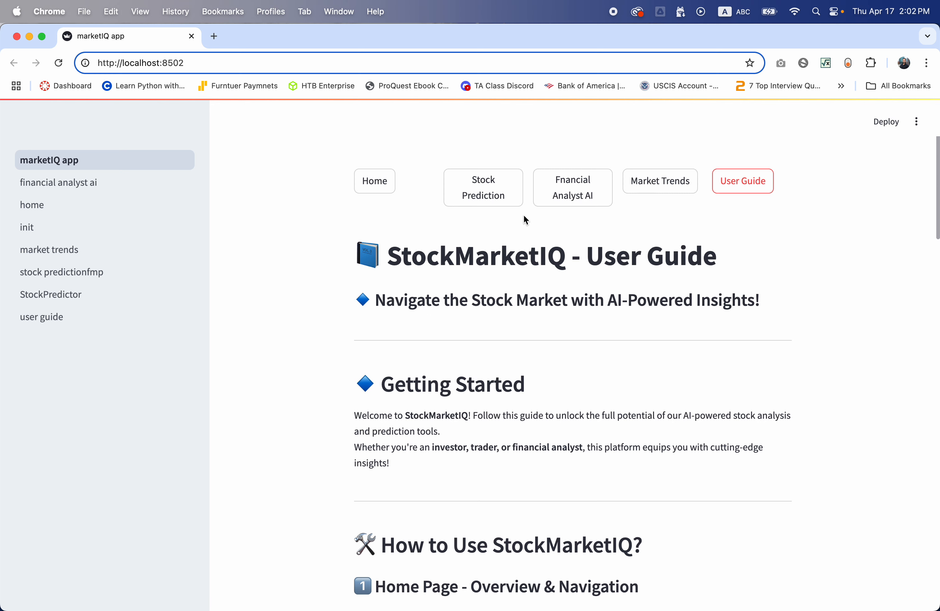
click(380, 184)
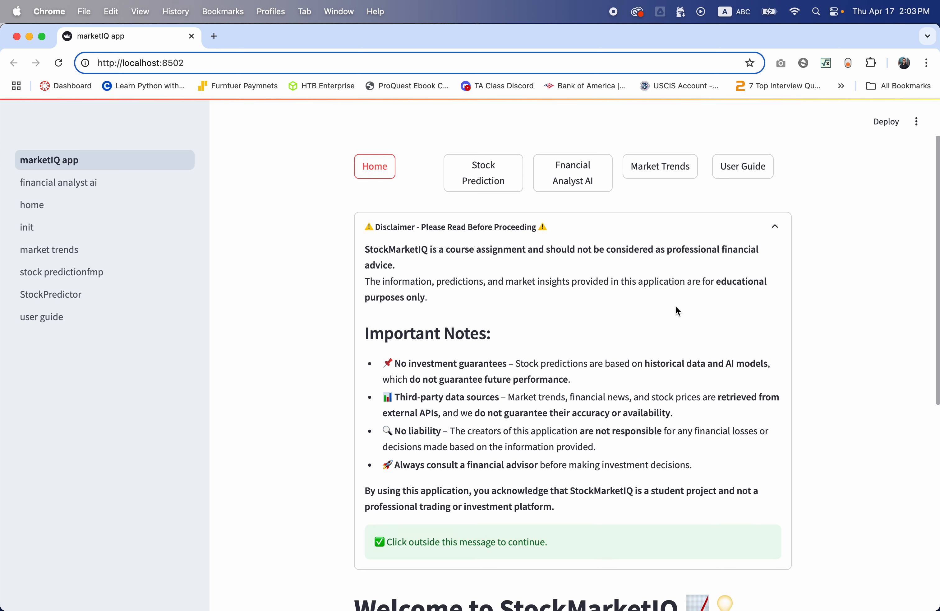
scroll(608, 298, down, 3)
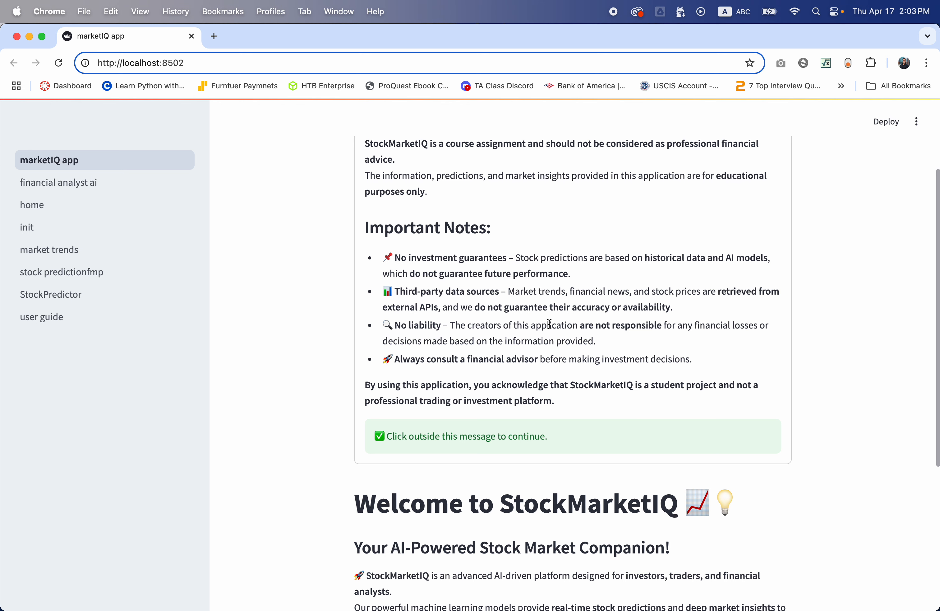
scroll(549, 324, down, 1)
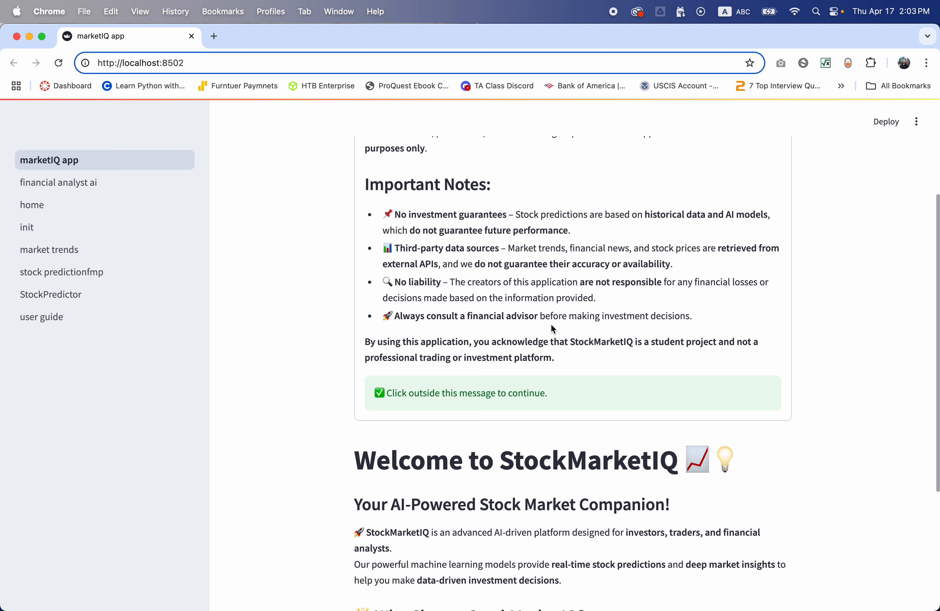
scroll(555, 323, down, 1)
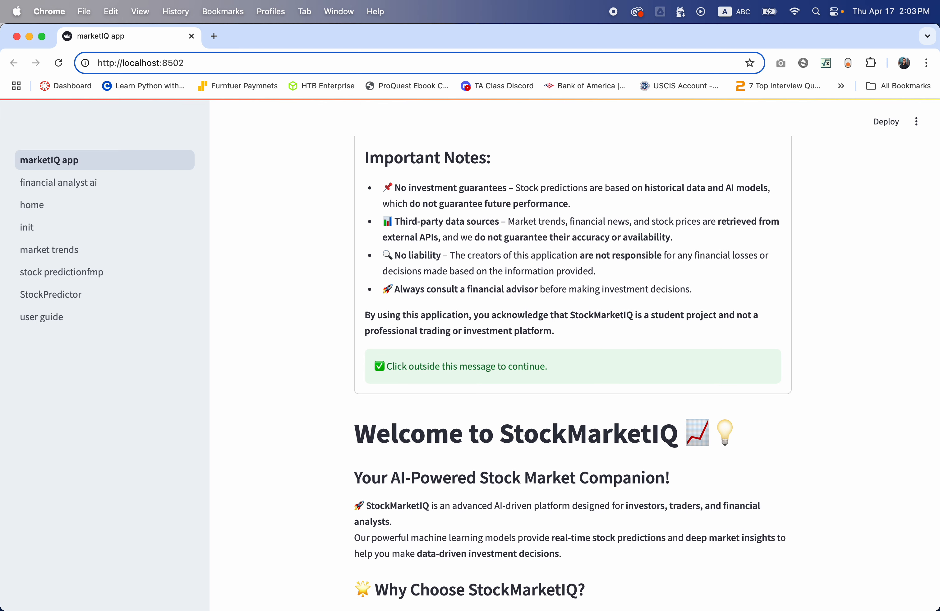